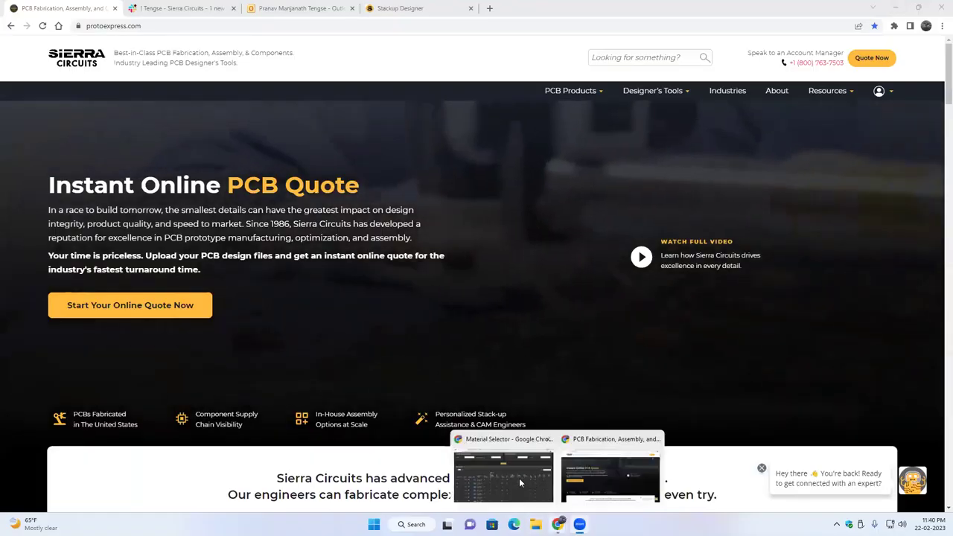
Bring the Material Selector browser window to the front and return to the page top
{"action": "left_click", "coordinate": [515, 477]}
{"action": "scroll", "coordinate": [562, 376], "scroll_direction": "up", "scroll_amount": 15}
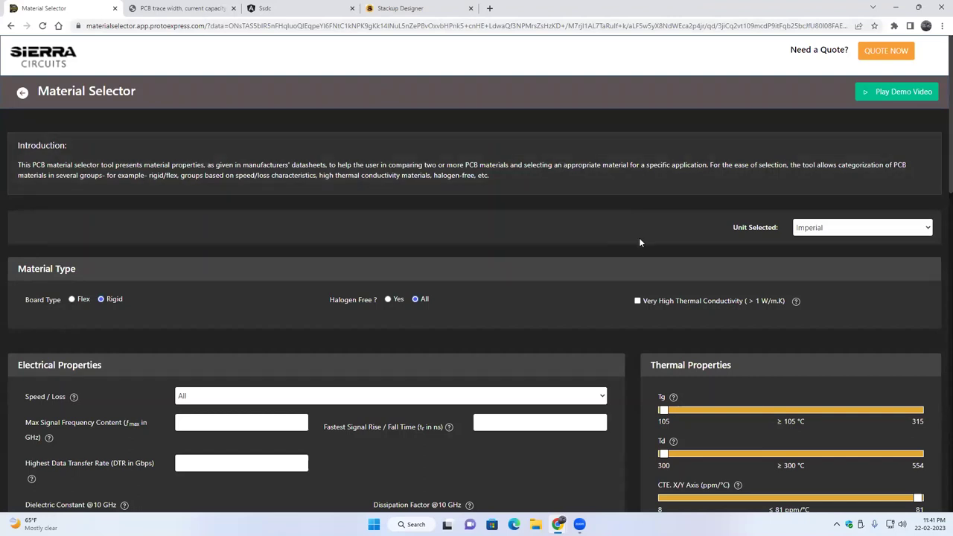
{"action": "scroll", "coordinate": [639, 255], "scroll_direction": "down", "scroll_amount": 1}
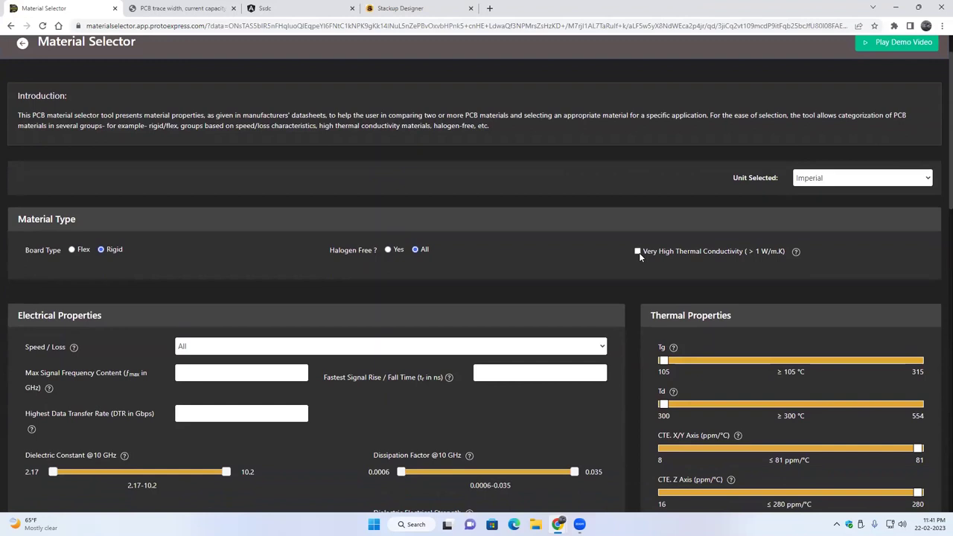
{"action": "scroll", "coordinate": [639, 254], "scroll_direction": "down", "scroll_amount": 1}
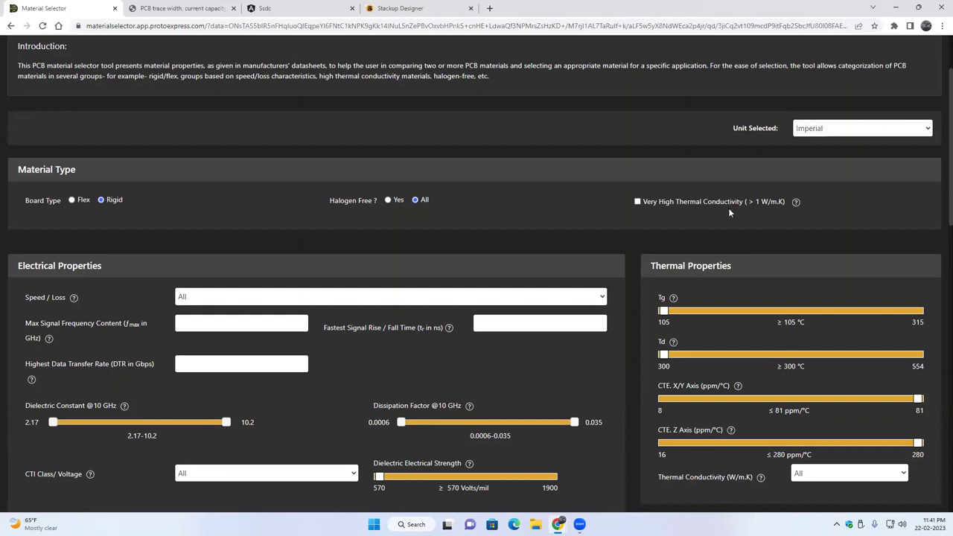
{"action": "scroll", "coordinate": [936, 197], "scroll_direction": "down", "scroll_amount": 1}
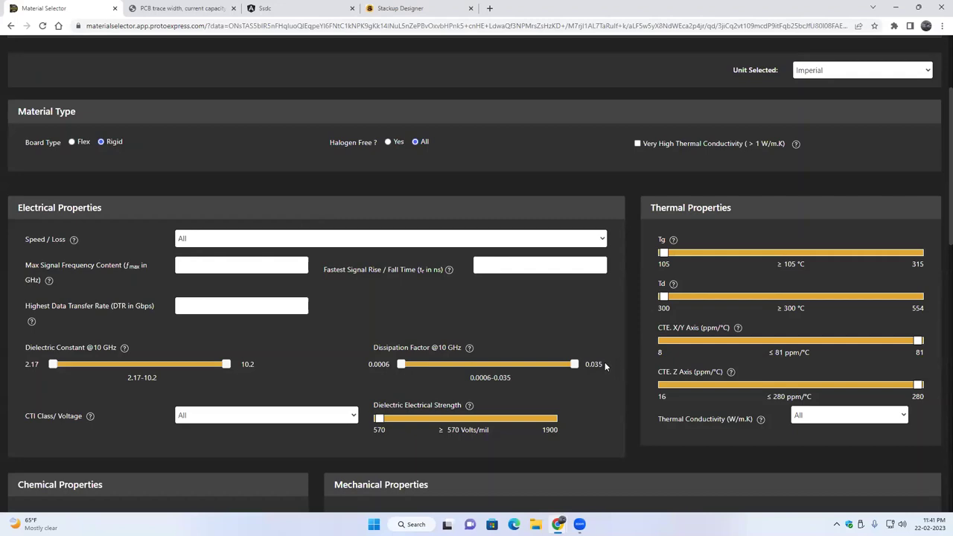
{"action": "scroll", "coordinate": [620, 361], "scroll_direction": "down", "scroll_amount": 5}
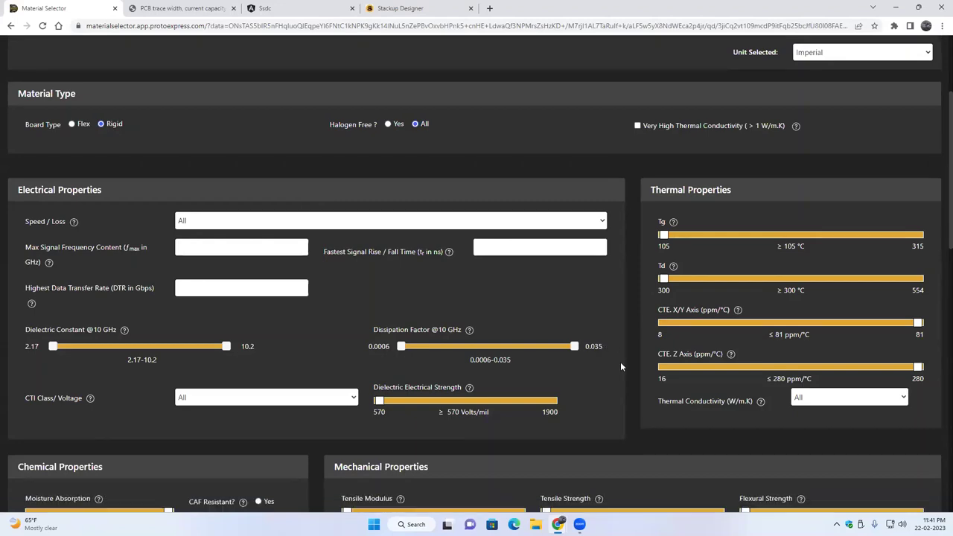
{"action": "scroll", "coordinate": [514, 383], "scroll_direction": "down", "scroll_amount": 3}
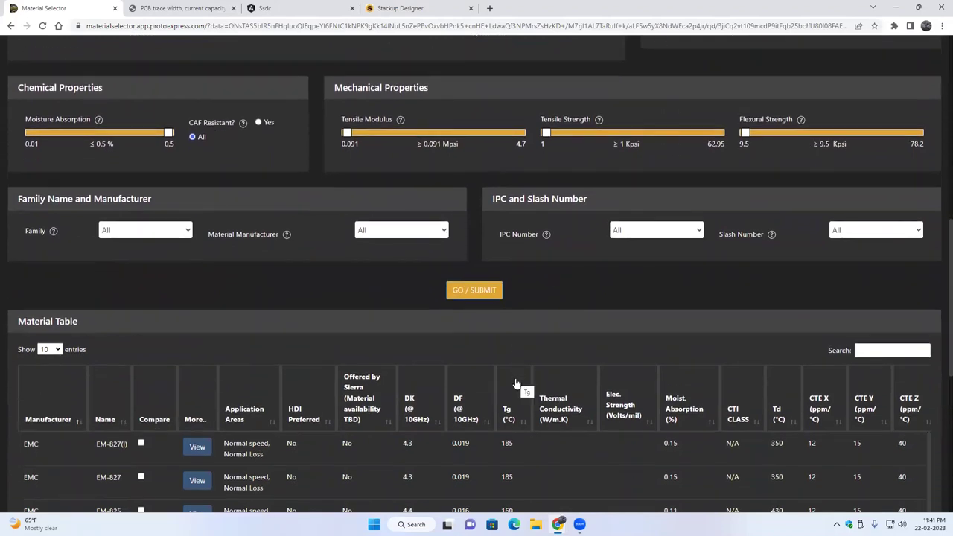
{"action": "scroll", "coordinate": [516, 380], "scroll_direction": "up", "scroll_amount": 8}
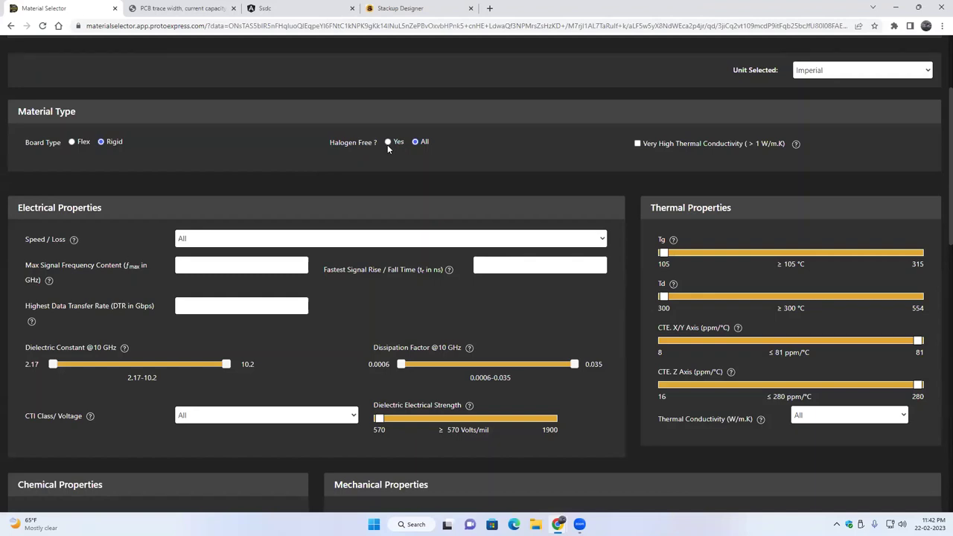
{"action": "left_click", "coordinate": [638, 143]}
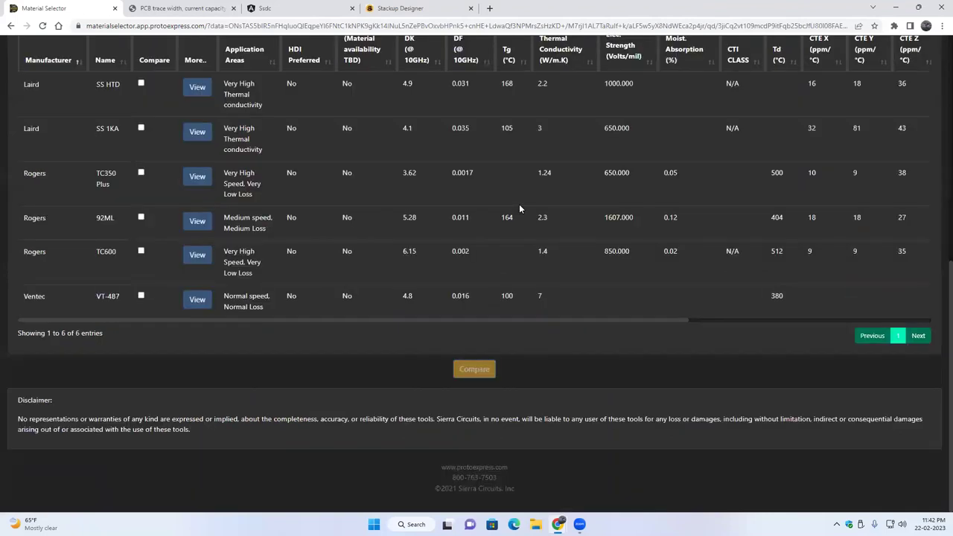
{"action": "scroll", "coordinate": [393, 290], "scroll_direction": "up", "scroll_amount": 2}
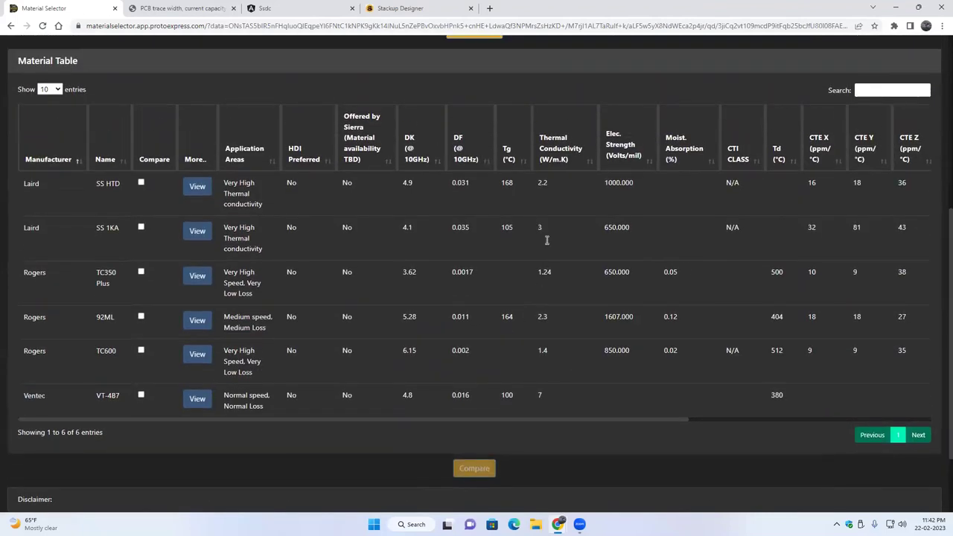
{"action": "scroll", "coordinate": [350, 320], "scroll_direction": "up", "scroll_amount": 3}
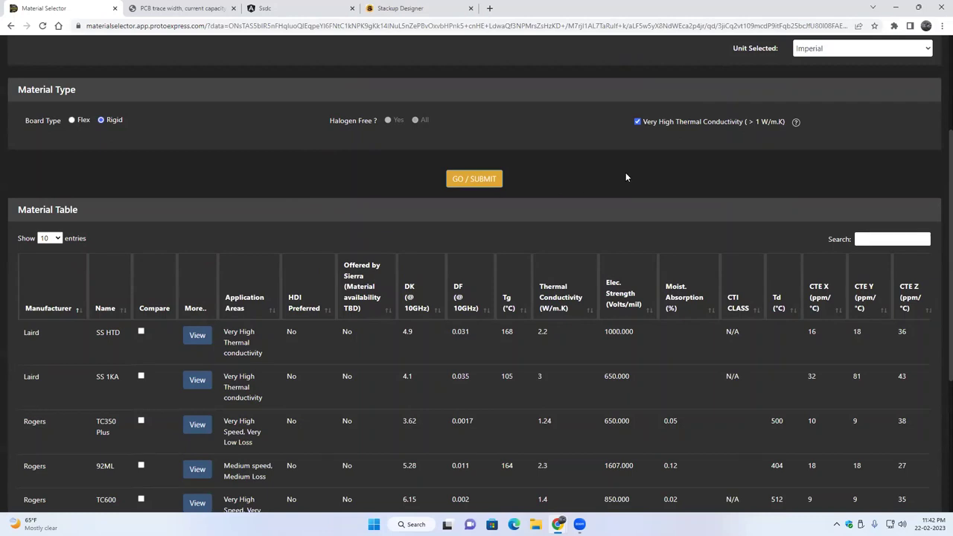
{"action": "left_click", "coordinate": [638, 121]}
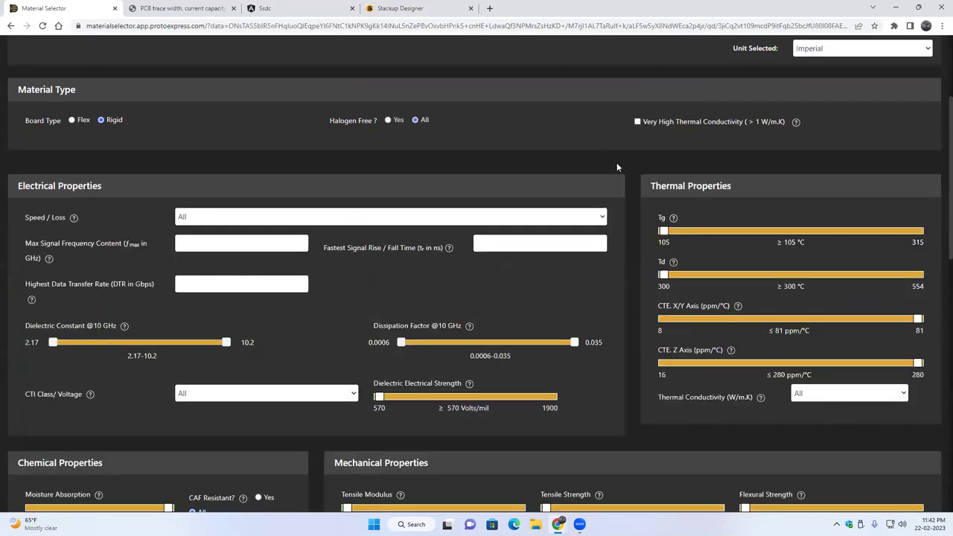
Open the Speed / Loss list to view its categories with frequency and Df ranges
{"action": "scroll", "coordinate": [638, 253], "scroll_direction": "down", "scroll_amount": 2}
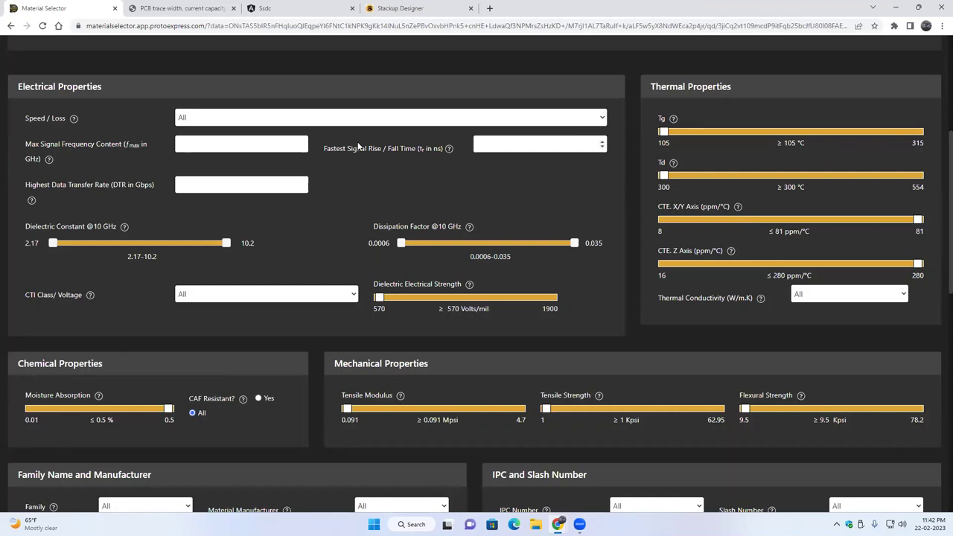
{"action": "left_click", "coordinate": [364, 119]}
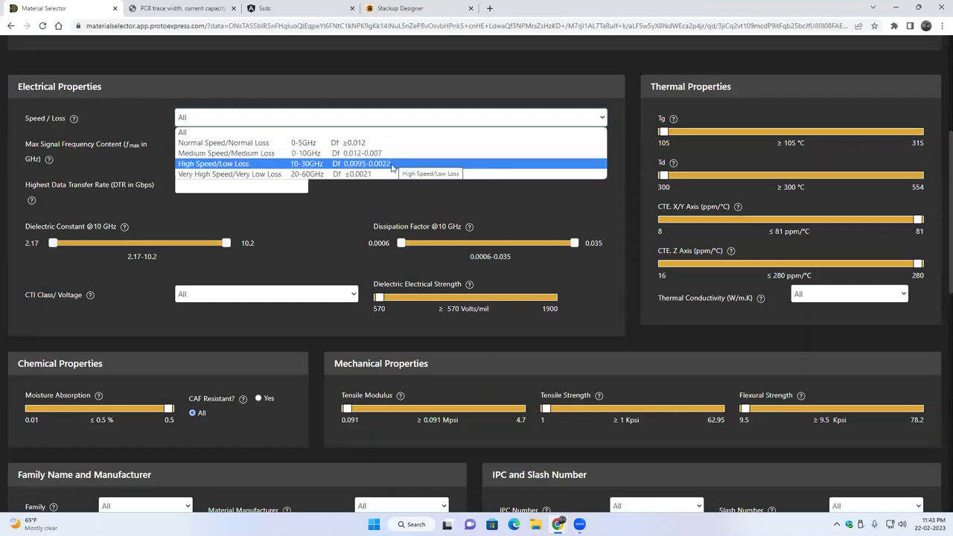
Enter 10 GHz max signal frequency, yielding 0.050 ns rise time and 2.857 Gbps rate
{"action": "left_click", "coordinate": [365, 198]}
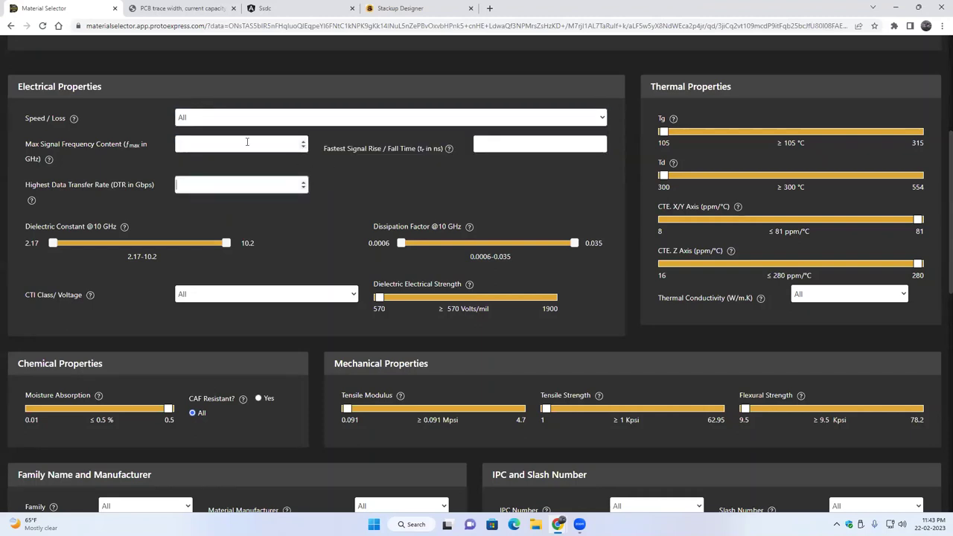
{"action": "key", "text": "Tab"}
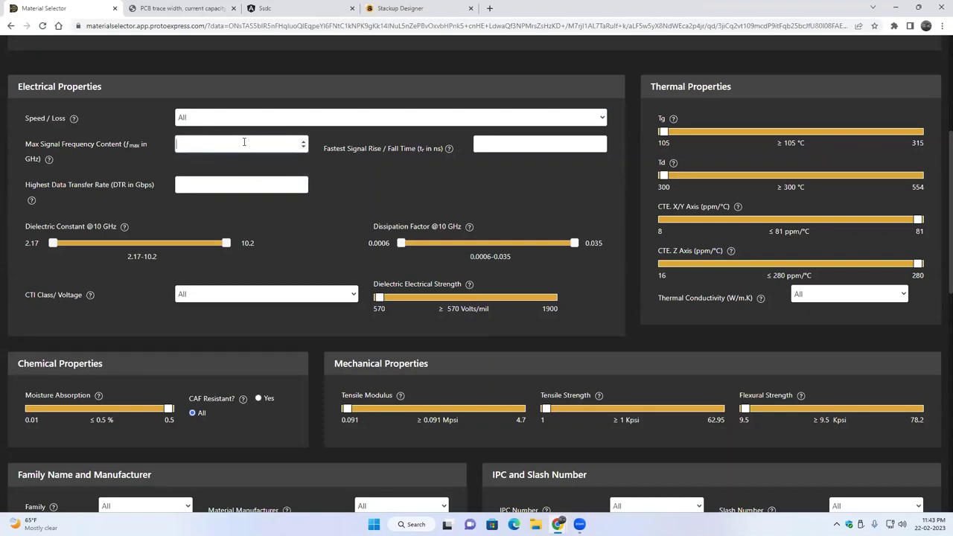
{"action": "left_click", "coordinate": [243, 142]}
{"action": "type", "text": "10"}
{"action": "key", "text": "Tab"}
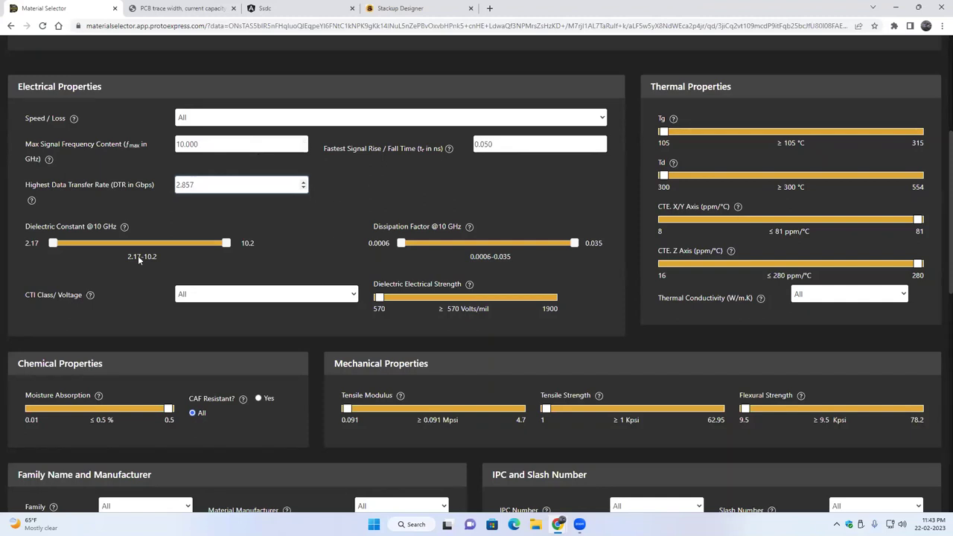
Try the dielectric constant and strength sliders, then show the CTI class voltage options
{"action": "left_click_drag", "start_coordinate": [53, 244], "coordinate": [69, 250]}
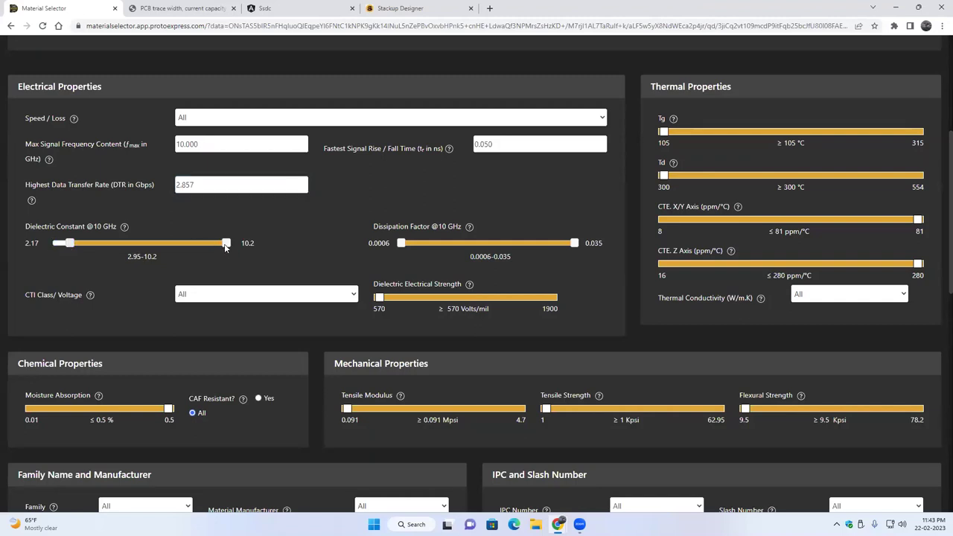
{"action": "mouse_move", "coordinate": [226, 244]}
{"action": "left_mouse_down"}
{"action": "mouse_move", "coordinate": [167, 248]}
{"action": "mouse_move", "coordinate": [226, 244]}
{"action": "left_mouse_up"}
{"action": "left_click_drag", "start_coordinate": [68, 244], "coordinate": [51, 243]}
{"action": "mouse_move", "coordinate": [379, 301]}
{"action": "left_mouse_down"}
{"action": "mouse_move", "coordinate": [411, 303]}
{"action": "mouse_move", "coordinate": [379, 300]}
{"action": "left_mouse_up"}
{"action": "left_click", "coordinate": [308, 295]}
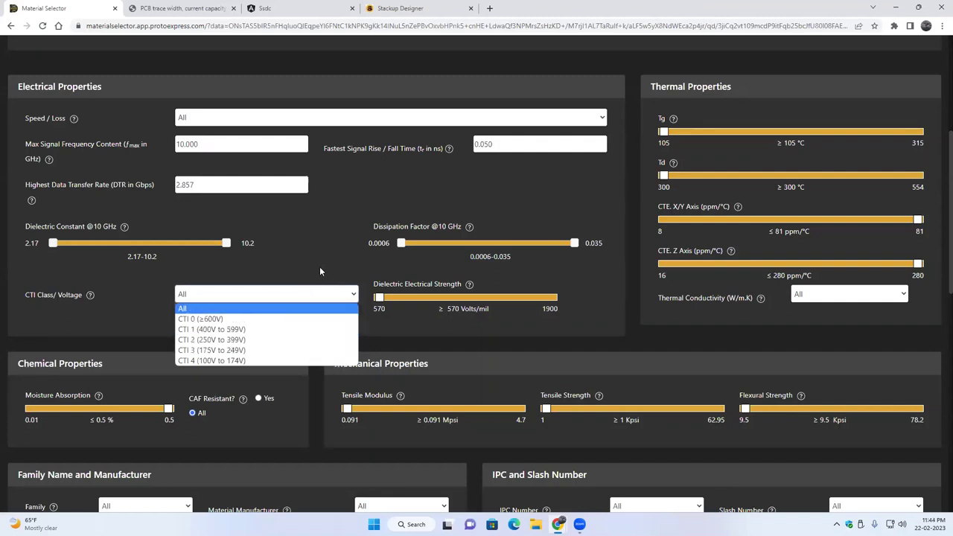
Close the CTI list at All, then open and close Speed / Loss unchanged
{"action": "left_click", "coordinate": [293, 312]}
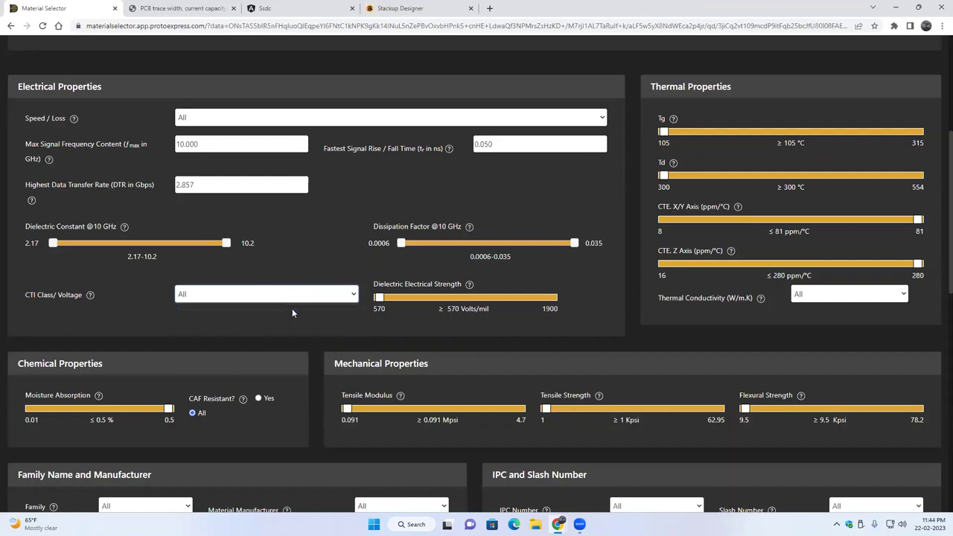
{"action": "left_click", "coordinate": [400, 120]}
{"action": "left_click", "coordinate": [400, 119]}
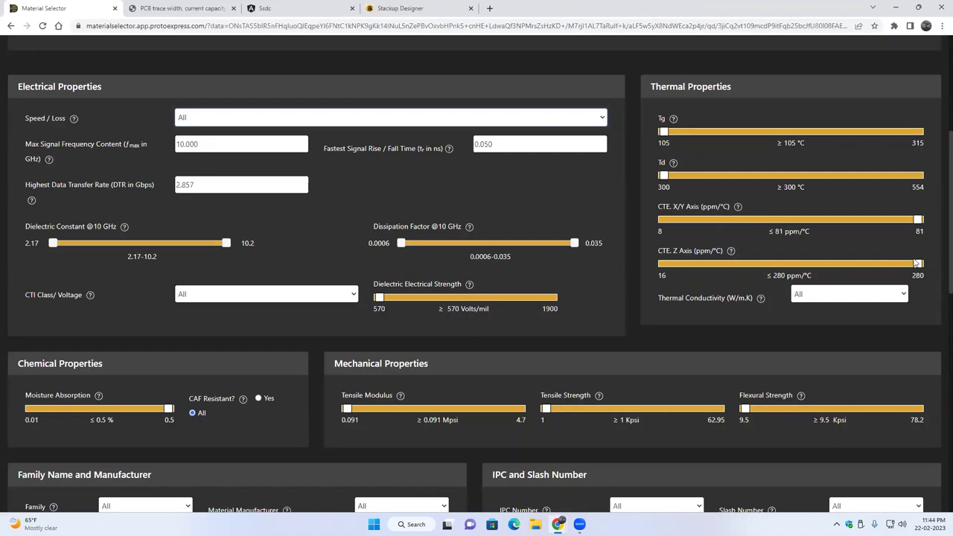
Lower CTE Z to 108 and CTE X/Y to 23 ppm/°C, then view thermal conductivity ranges
{"action": "left_click_drag", "start_coordinate": [917, 263], "coordinate": [752, 267]}
{"action": "left_click_drag", "start_coordinate": [918, 219], "coordinate": [716, 221]}
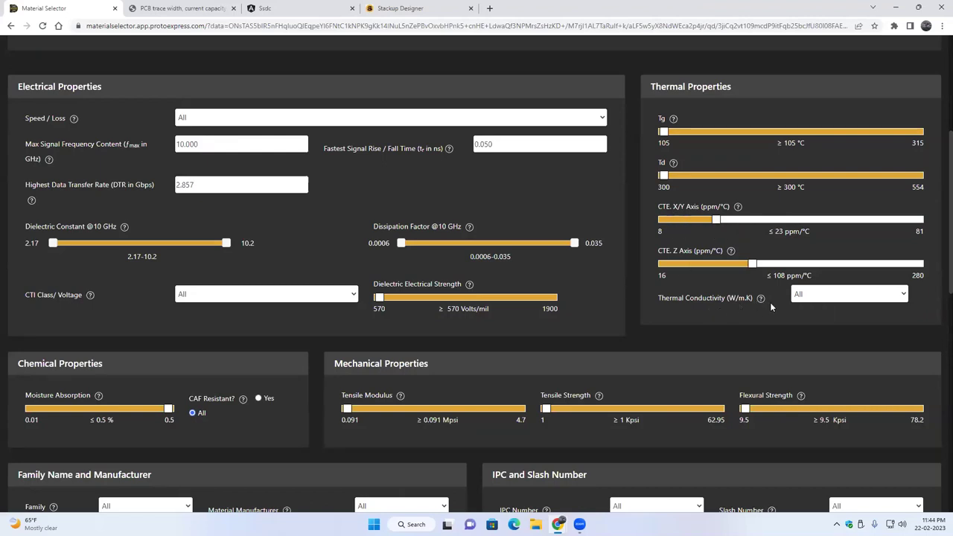
{"action": "left_click", "coordinate": [847, 297]}
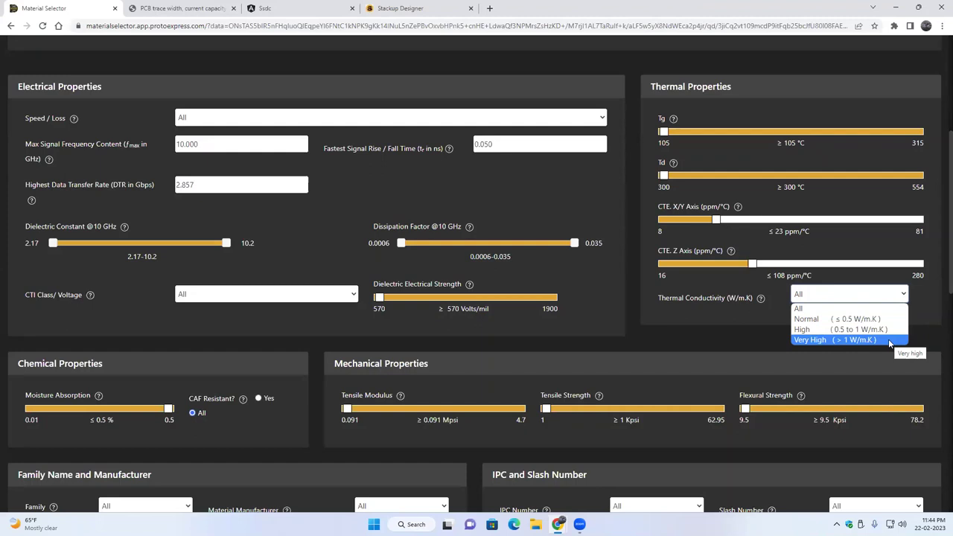
Close the thermal conductivity list unchanged and set CAF Resistant to Yes
{"action": "left_click", "coordinate": [624, 308]}
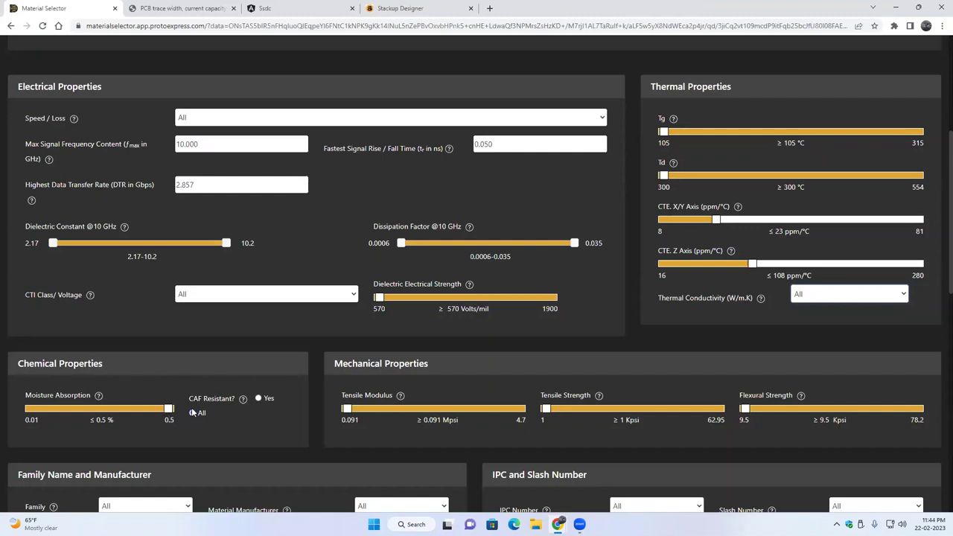
{"action": "left_click", "coordinate": [258, 398]}
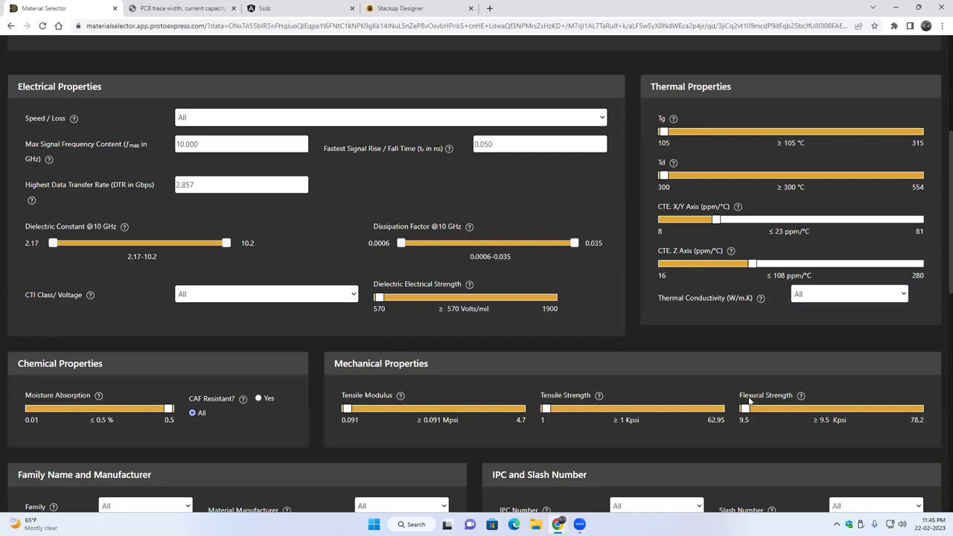
Run the filtered search listing 20 materials and sort them by Offered by Sierra
{"action": "left_click", "coordinate": [259, 399]}
{"action": "scroll", "coordinate": [475, 457], "scroll_direction": "down", "scroll_amount": 2}
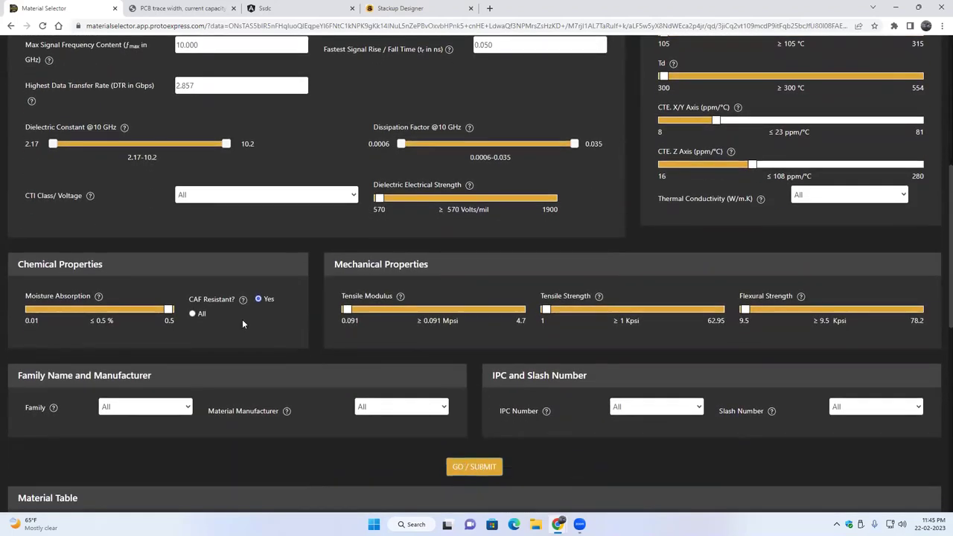
{"action": "left_click", "coordinate": [467, 466]}
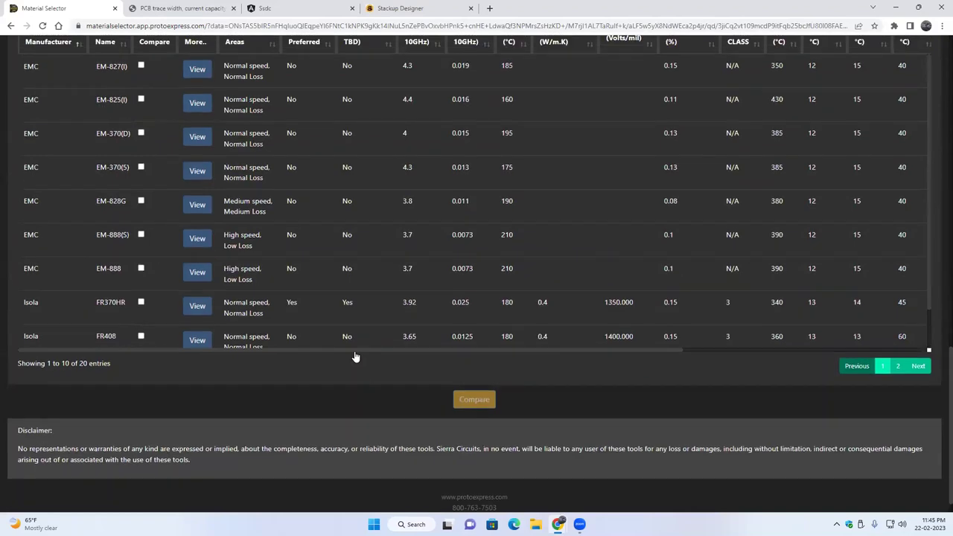
{"action": "scroll", "coordinate": [355, 357], "scroll_direction": "up", "scroll_amount": 2}
{"action": "left_click", "coordinate": [387, 178]}
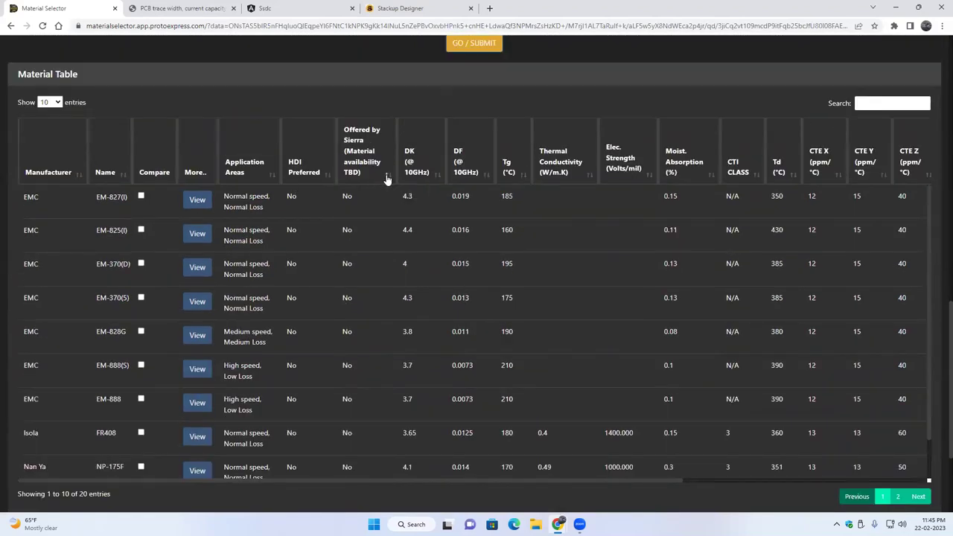
Set CAF Resistant back to All and view, then dismiss, its help explanation
{"action": "scroll", "coordinate": [405, 267], "scroll_direction": "up", "scroll_amount": 5}
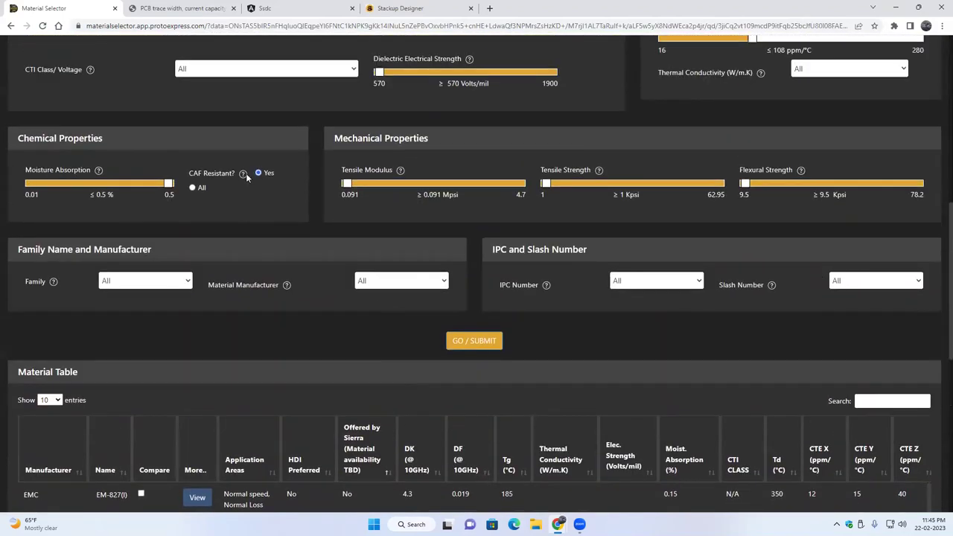
{"action": "left_click", "coordinate": [194, 187]}
{"action": "scroll", "coordinate": [552, 220], "scroll_direction": "up", "scroll_amount": 1}
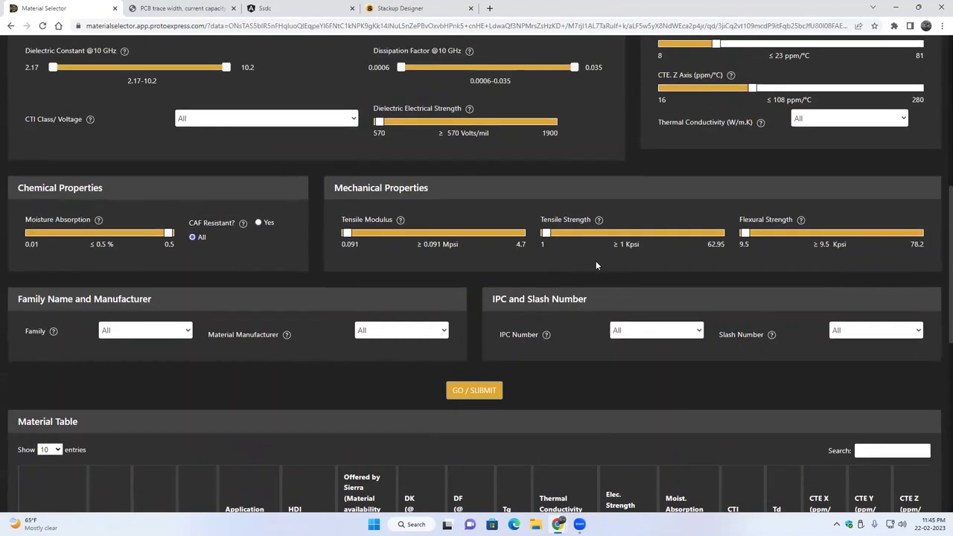
{"action": "scroll", "coordinate": [418, 297], "scroll_direction": "up", "scroll_amount": 1}
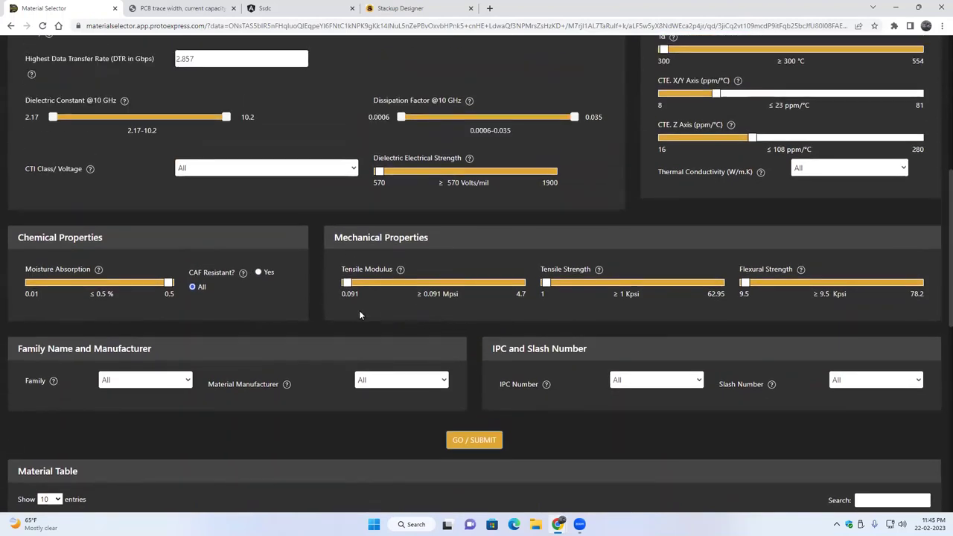
{"action": "left_click", "coordinate": [242, 273]}
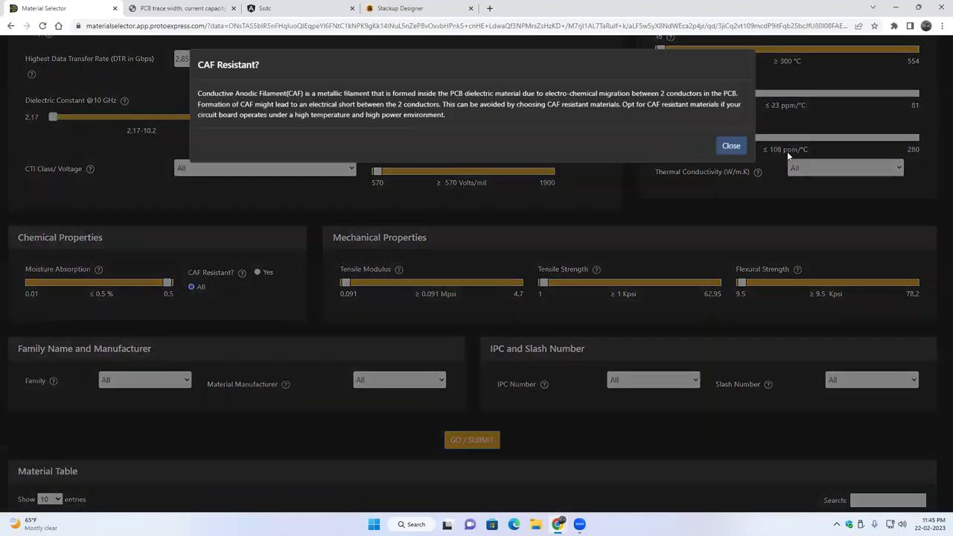
{"action": "left_click", "coordinate": [731, 146]}
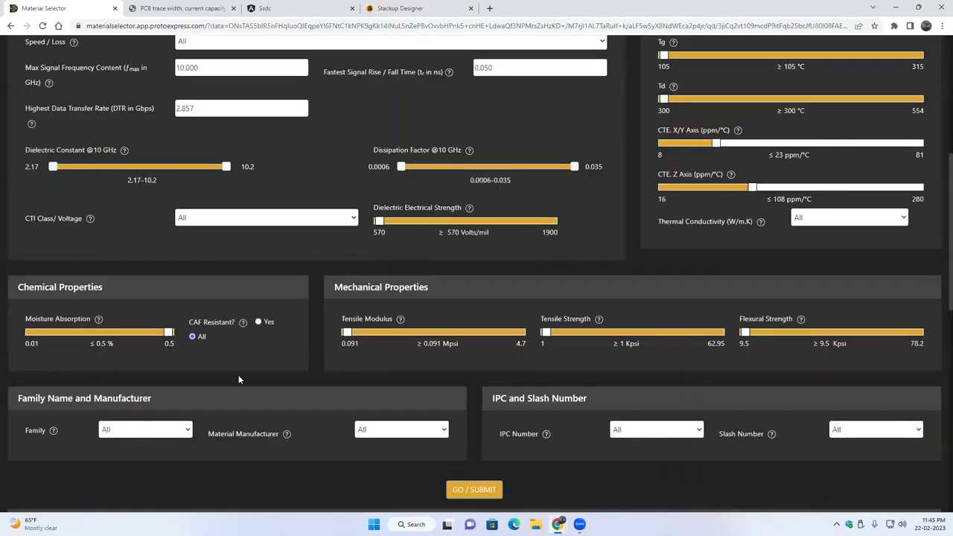
Check the material Family list, leaving it at All
{"action": "scroll", "coordinate": [213, 401], "scroll_direction": "down", "scroll_amount": 1}
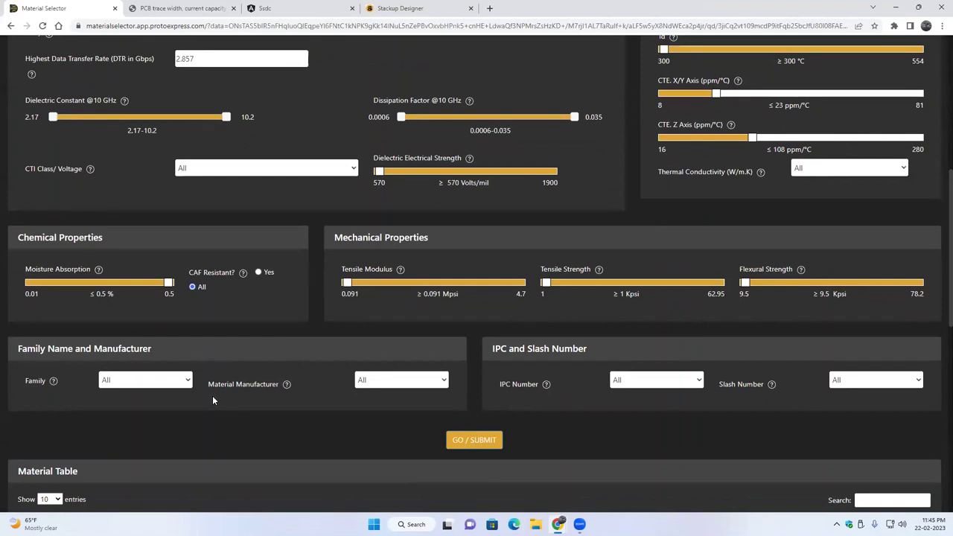
{"action": "left_click", "coordinate": [176, 381]}
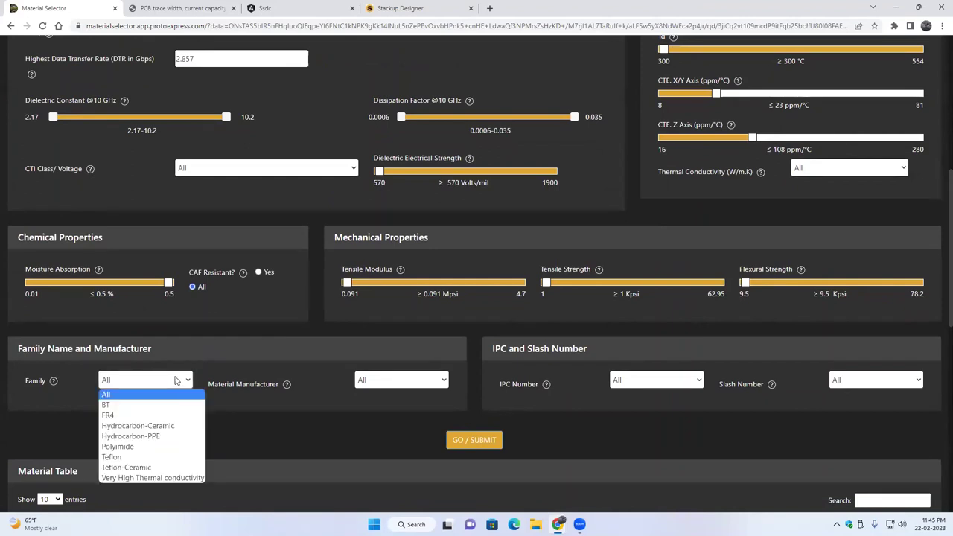
{"action": "left_click", "coordinate": [177, 380]}
{"action": "left_click", "coordinate": [176, 380]}
{"action": "left_click", "coordinate": [177, 380]}
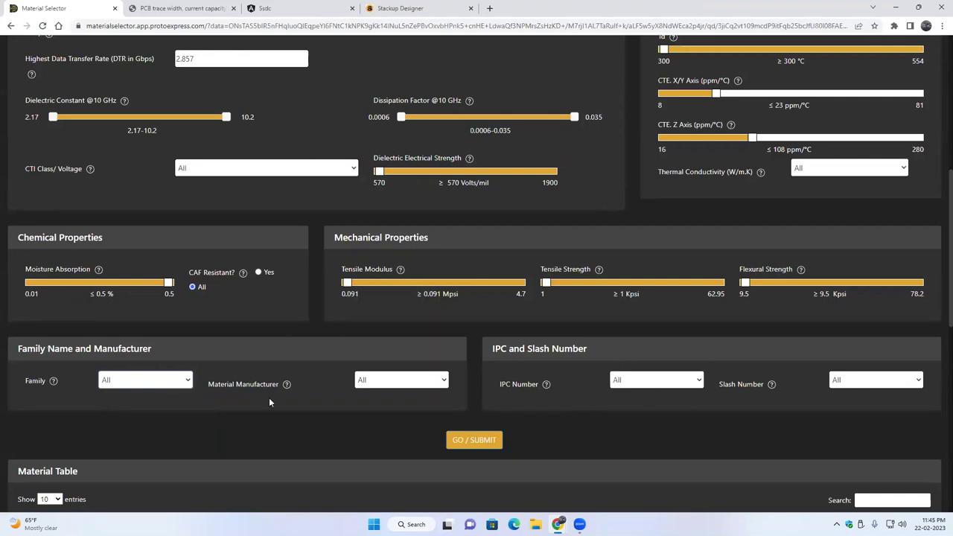
{"action": "left_click", "coordinate": [148, 384]}
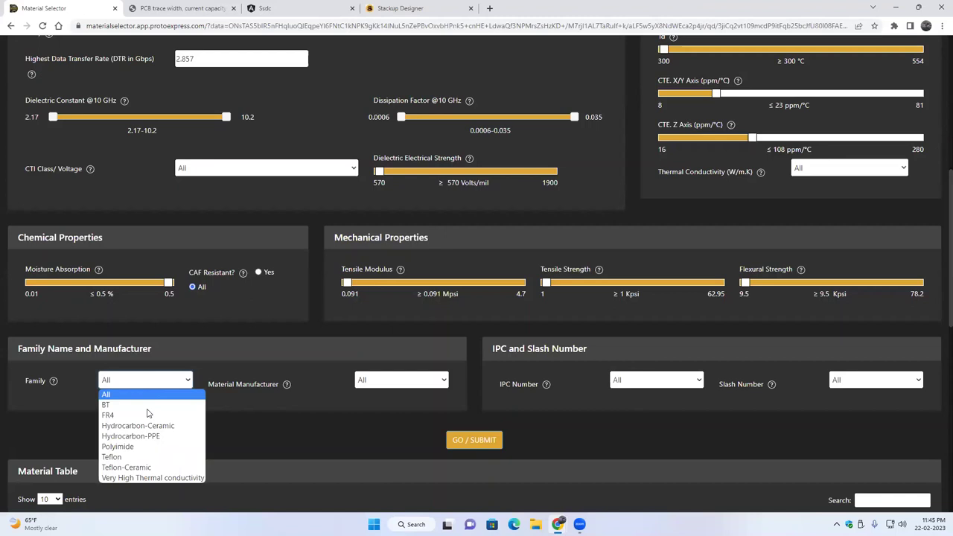
{"action": "left_click", "coordinate": [284, 384]}
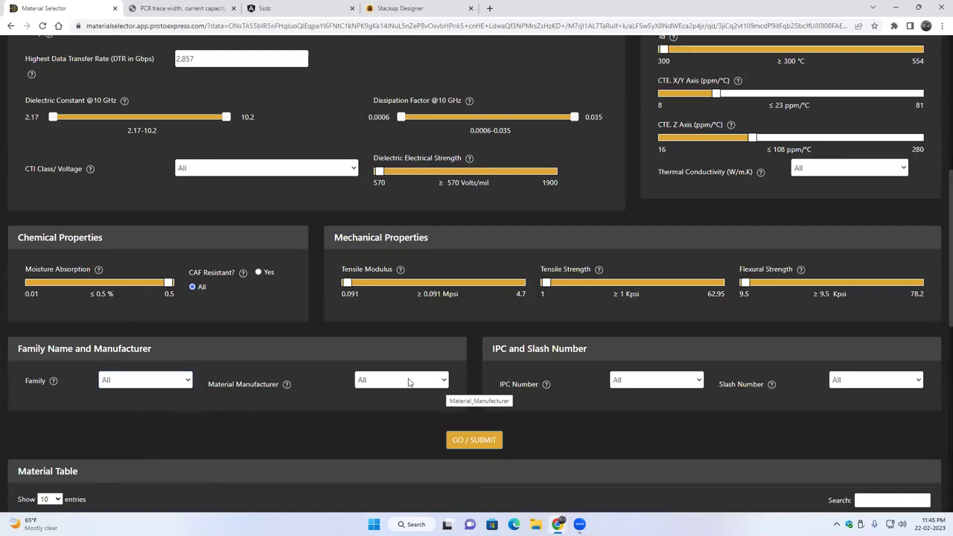
Choose Isola as the material manufacturer, keeping IPC Number at All
{"action": "left_click", "coordinate": [408, 382]}
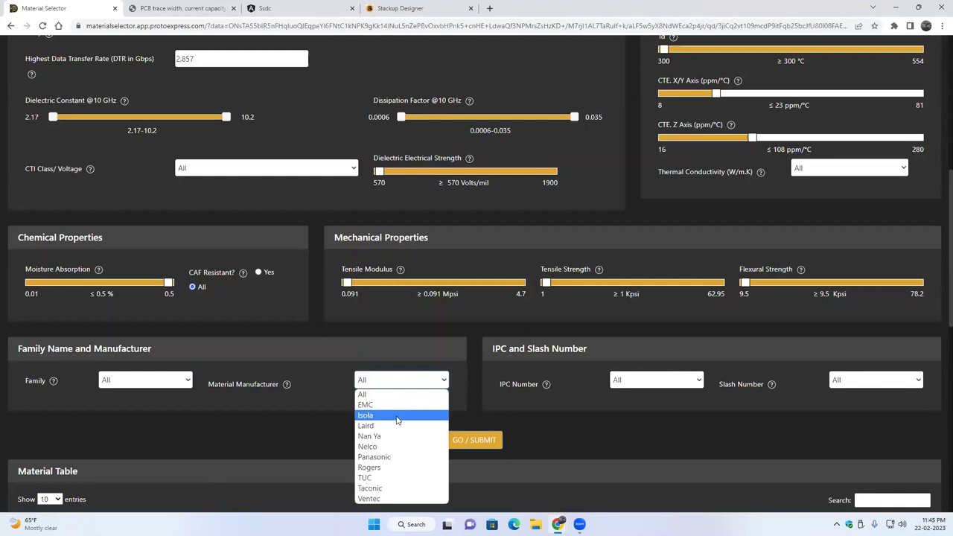
{"action": "left_click", "coordinate": [403, 416]}
{"action": "left_click", "coordinate": [414, 383]}
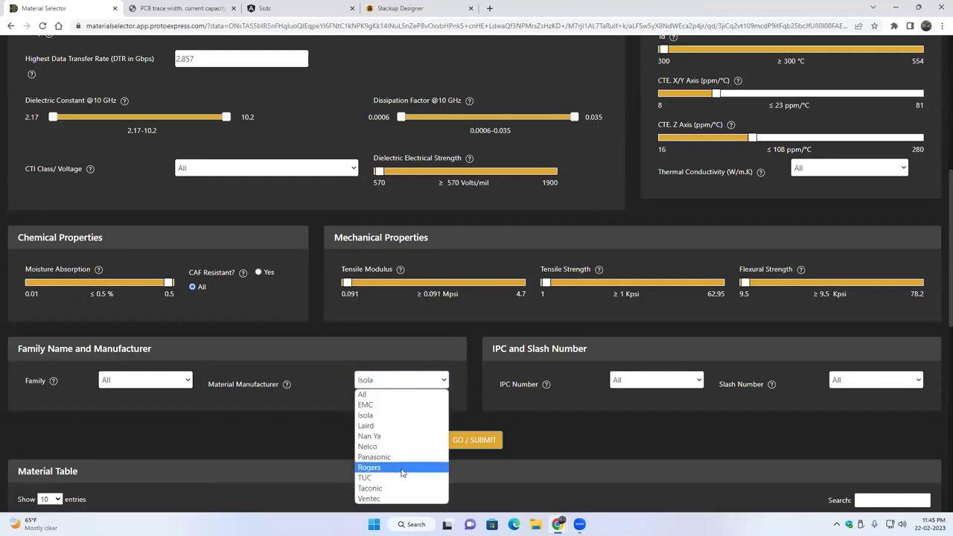
{"action": "left_click", "coordinate": [402, 415]}
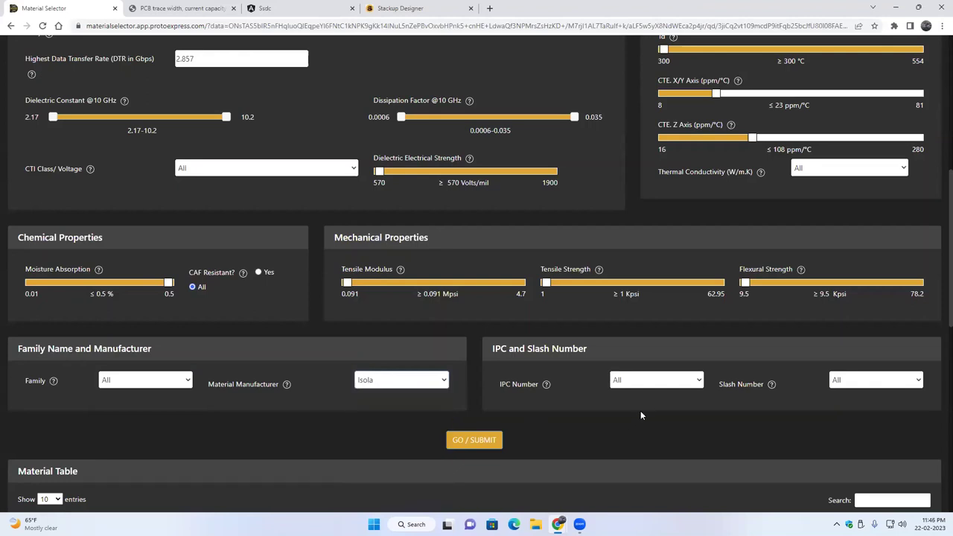
{"action": "left_click", "coordinate": [661, 380]}
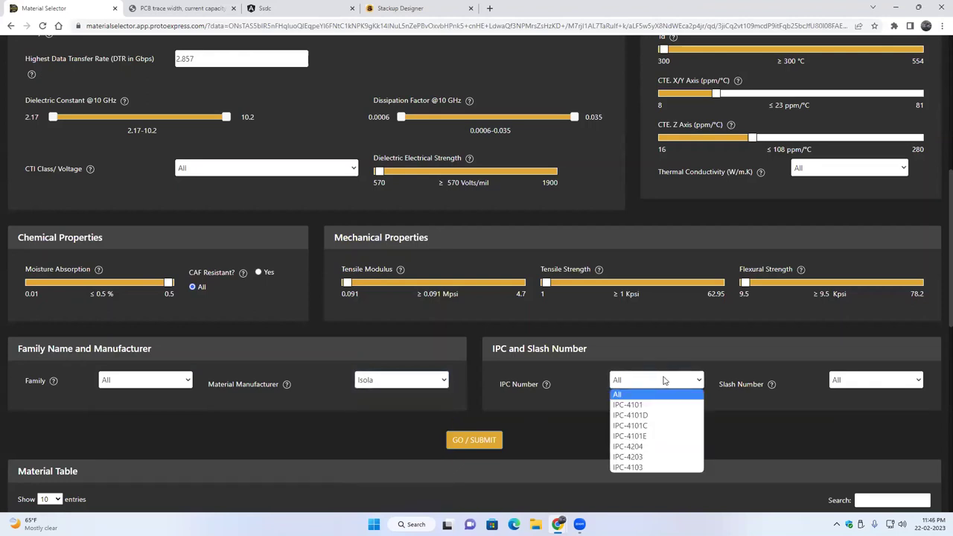
{"action": "left_click", "coordinate": [666, 395]}
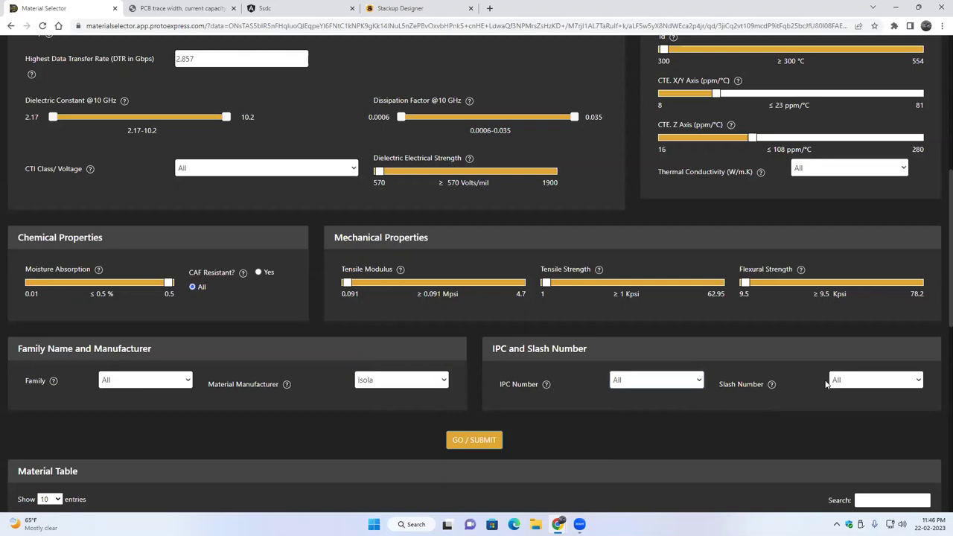
Submit the search and view the six Isola results, from FR370HR to I-Speed
{"action": "scroll", "coordinate": [545, 419], "scroll_direction": "down", "scroll_amount": 1}
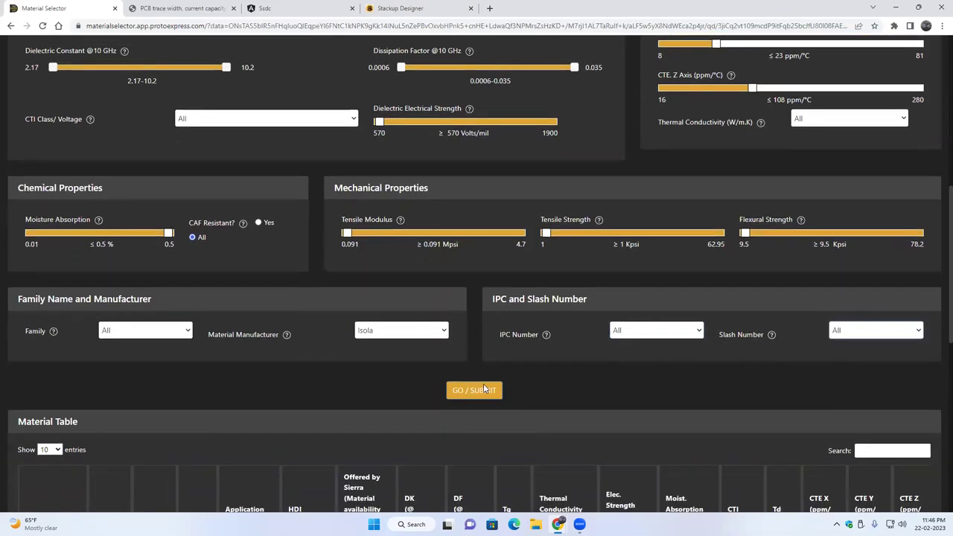
{"action": "left_click", "coordinate": [474, 390]}
{"action": "scroll", "coordinate": [505, 344], "scroll_direction": "down", "scroll_amount": 5}
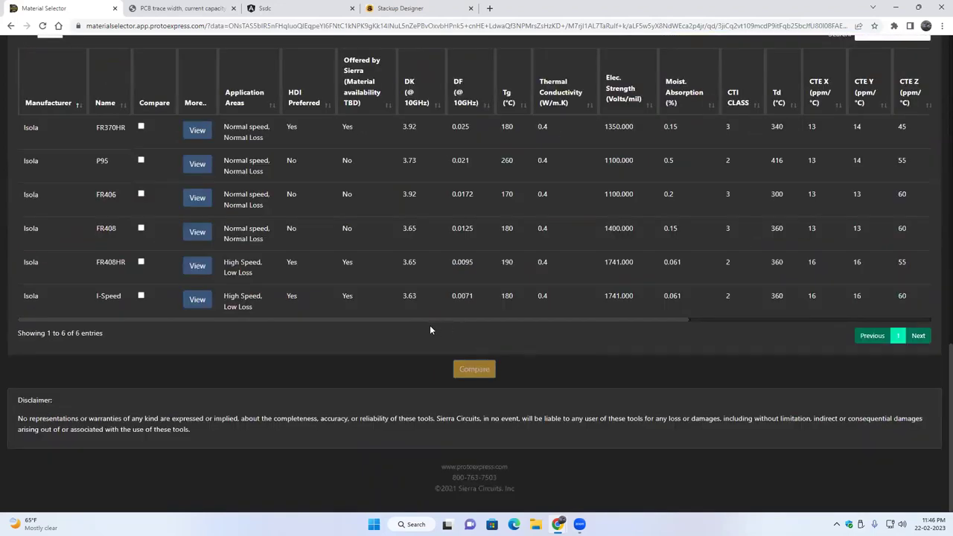
{"action": "scroll", "coordinate": [430, 325], "scroll_direction": "up", "scroll_amount": 2}
{"action": "scroll", "coordinate": [442, 306], "scroll_direction": "down", "scroll_amount": 1}
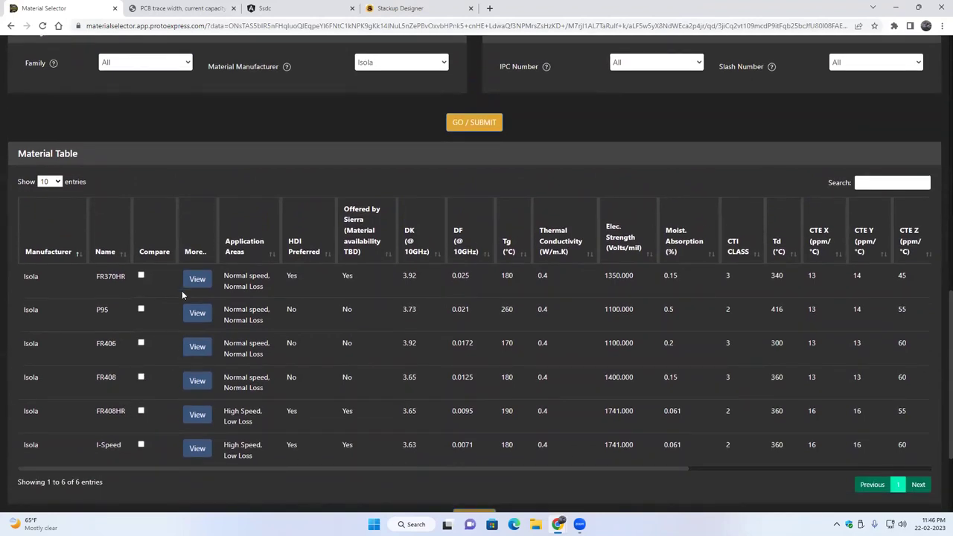
Review the FR370HR datasheet with units switched to Metric, then close it
{"action": "left_click", "coordinate": [197, 279]}
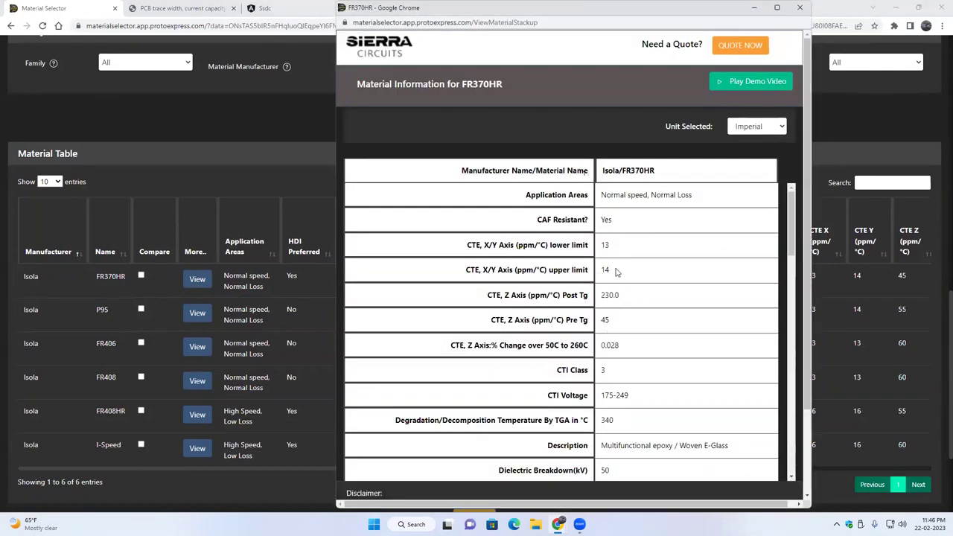
{"action": "scroll", "coordinate": [598, 333], "scroll_direction": "down", "scroll_amount": 3}
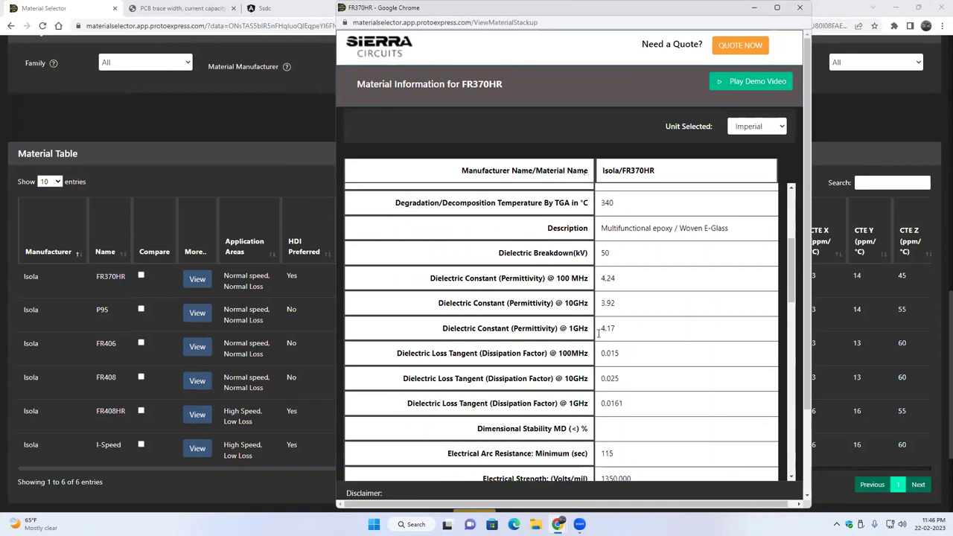
{"action": "scroll", "coordinate": [598, 333], "scroll_direction": "down", "scroll_amount": 6}
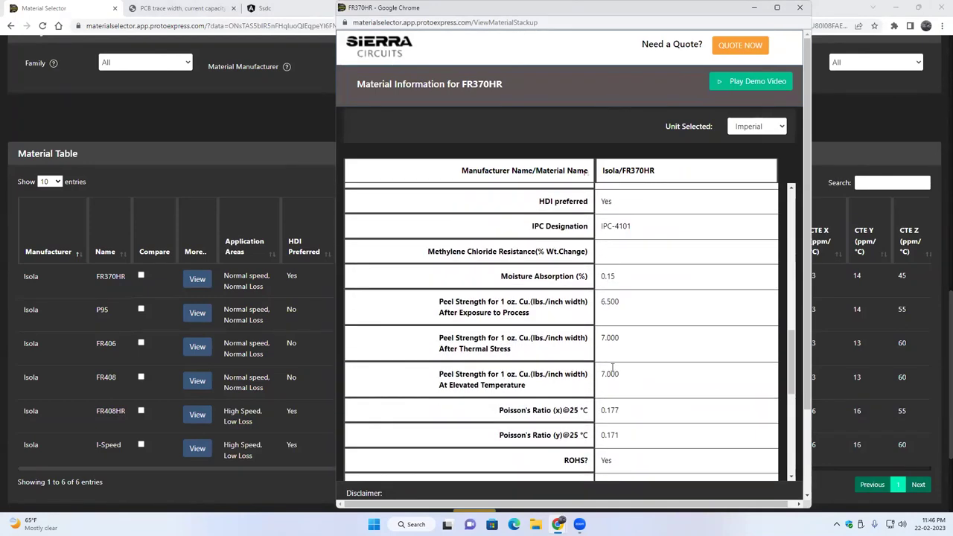
{"action": "scroll", "coordinate": [612, 367], "scroll_direction": "down", "scroll_amount": 2}
{"action": "scroll", "coordinate": [689, 257], "scroll_direction": "up", "scroll_amount": 9}
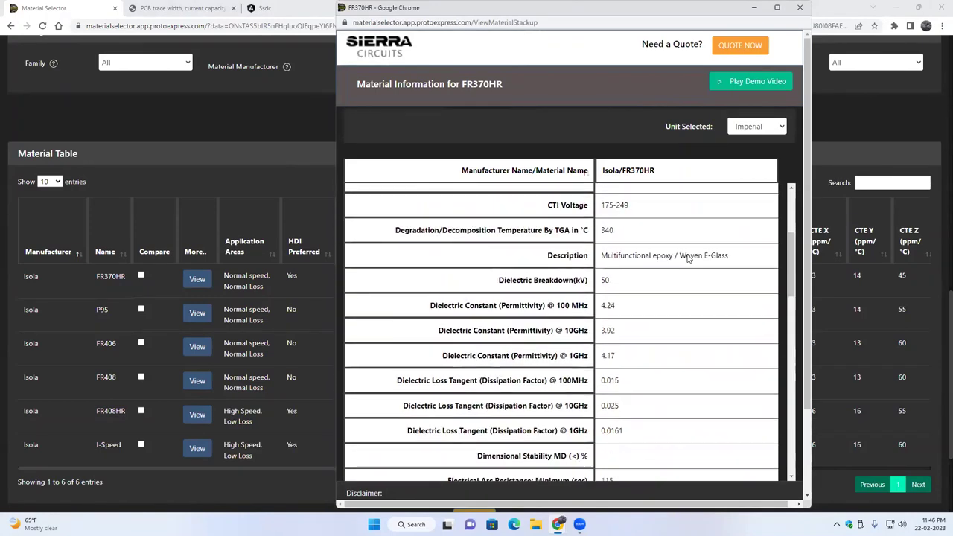
{"action": "scroll", "coordinate": [688, 258], "scroll_direction": "up", "scroll_amount": 1}
{"action": "left_click", "coordinate": [765, 131]}
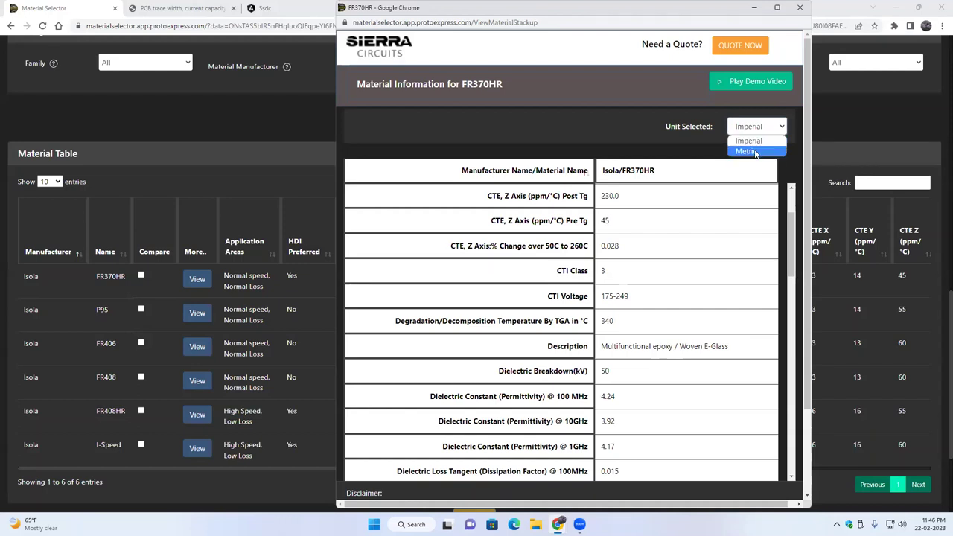
{"action": "left_click", "coordinate": [746, 151]}
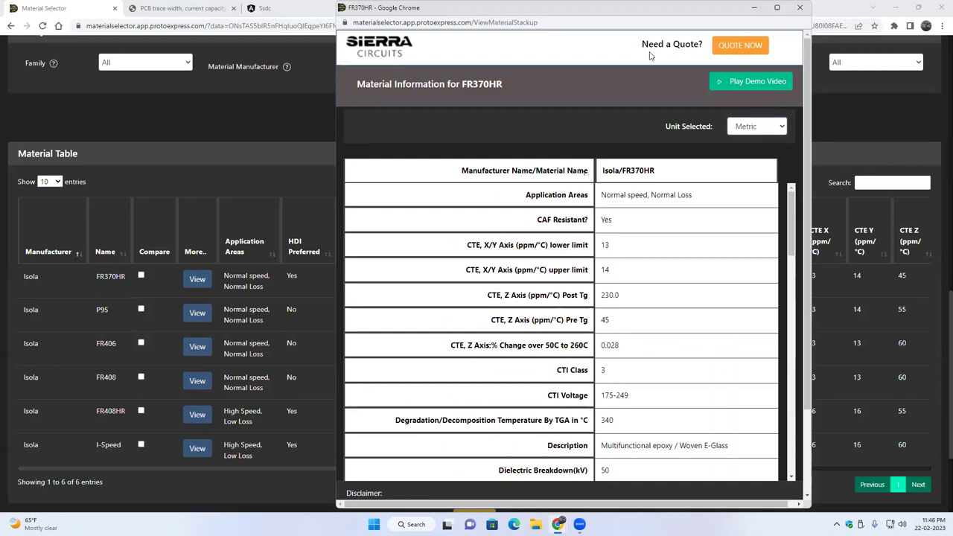
{"action": "left_click", "coordinate": [798, 9]}
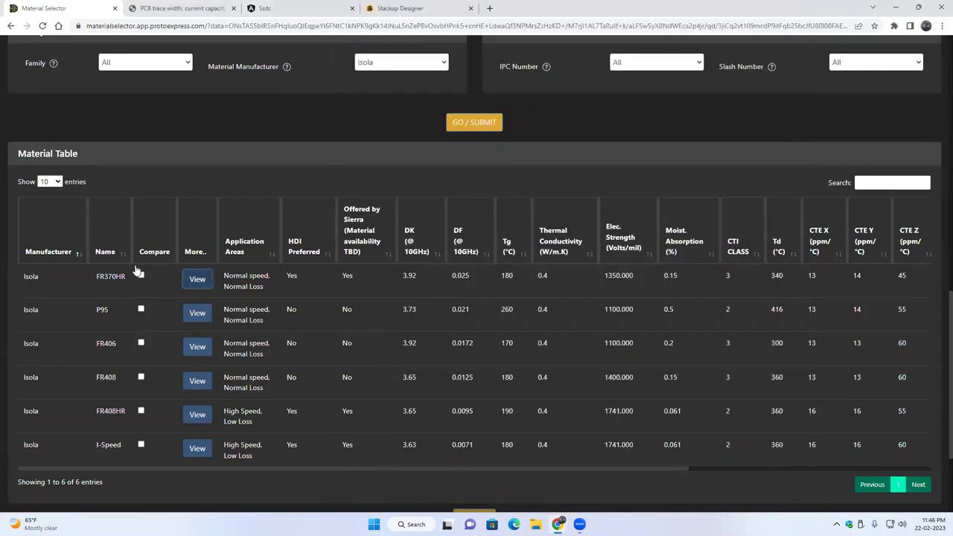
Compare FR370HR, P95 and FR406 side by side
{"action": "left_click", "coordinate": [140, 276]}
{"action": "left_click", "coordinate": [142, 310]}
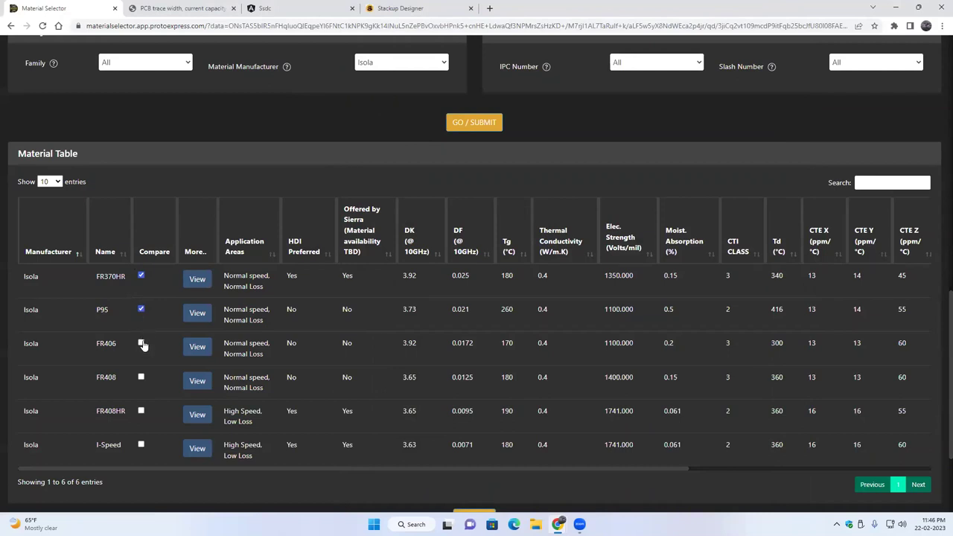
{"action": "left_click", "coordinate": [140, 343]}
{"action": "scroll", "coordinate": [153, 387], "scroll_direction": "down", "scroll_amount": 1}
{"action": "left_click", "coordinate": [470, 468]}
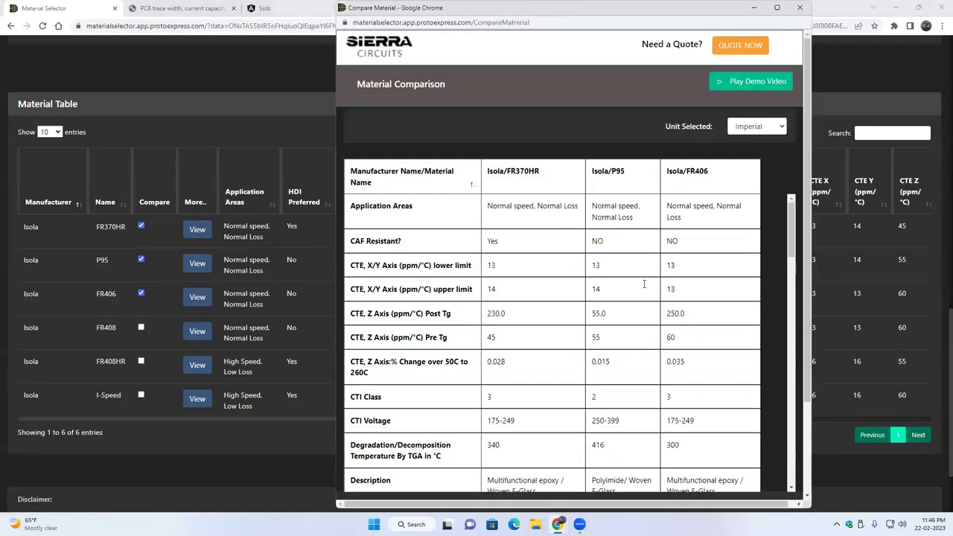
{"action": "scroll", "coordinate": [625, 289], "scroll_direction": "down", "scroll_amount": 1}
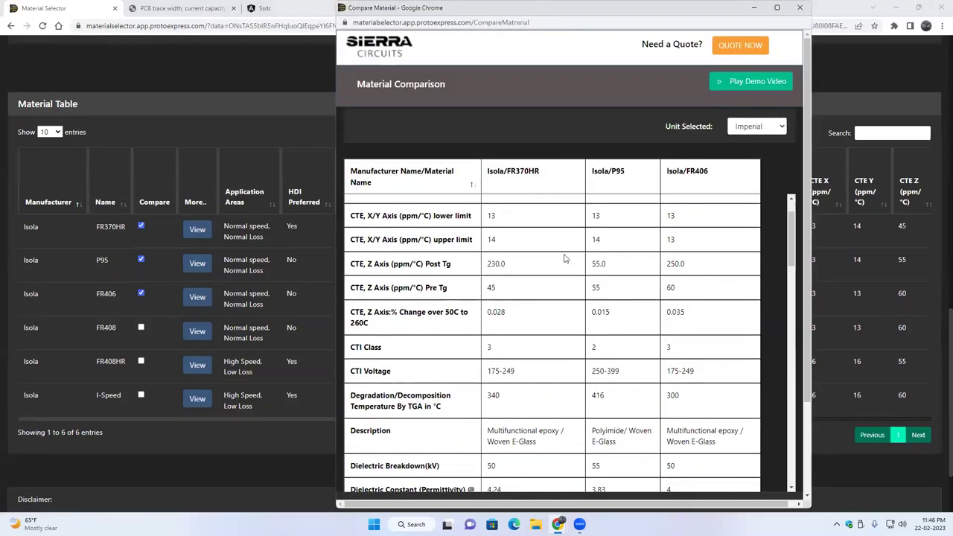
{"action": "scroll", "coordinate": [526, 359], "scroll_direction": "down", "scroll_amount": 3}
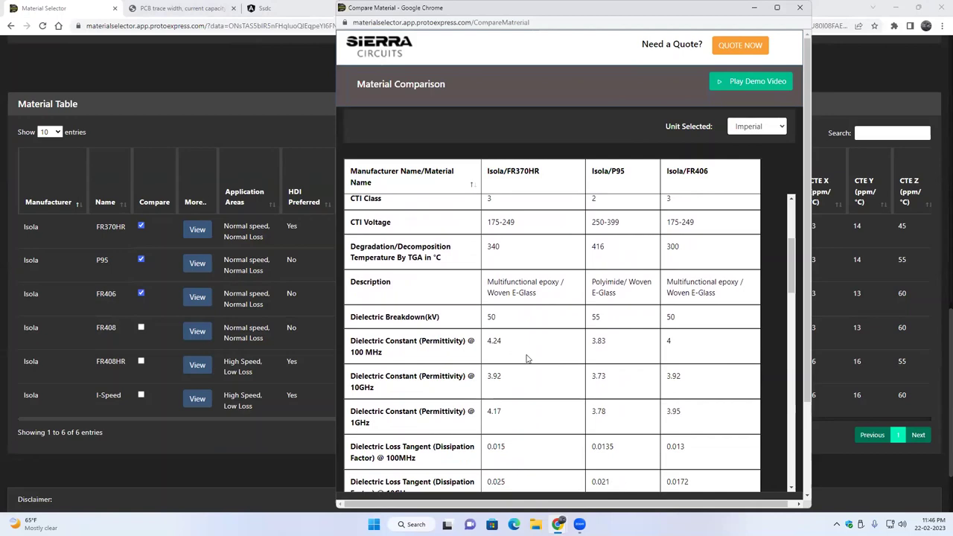
{"action": "scroll", "coordinate": [415, 351], "scroll_direction": "down", "scroll_amount": 1}
{"action": "scroll", "coordinate": [428, 338], "scroll_direction": "down", "scroll_amount": 3}
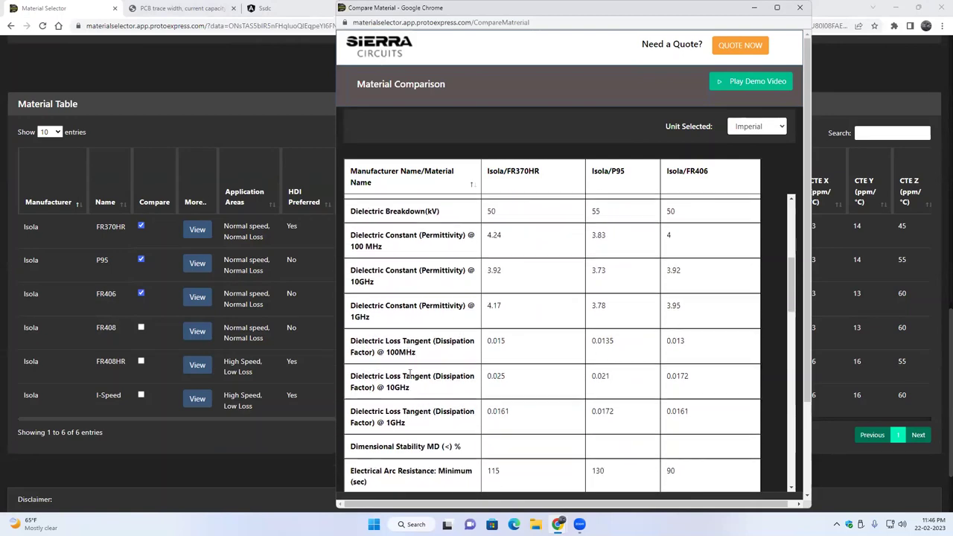
{"action": "scroll", "coordinate": [412, 370], "scroll_direction": "down", "scroll_amount": 3}
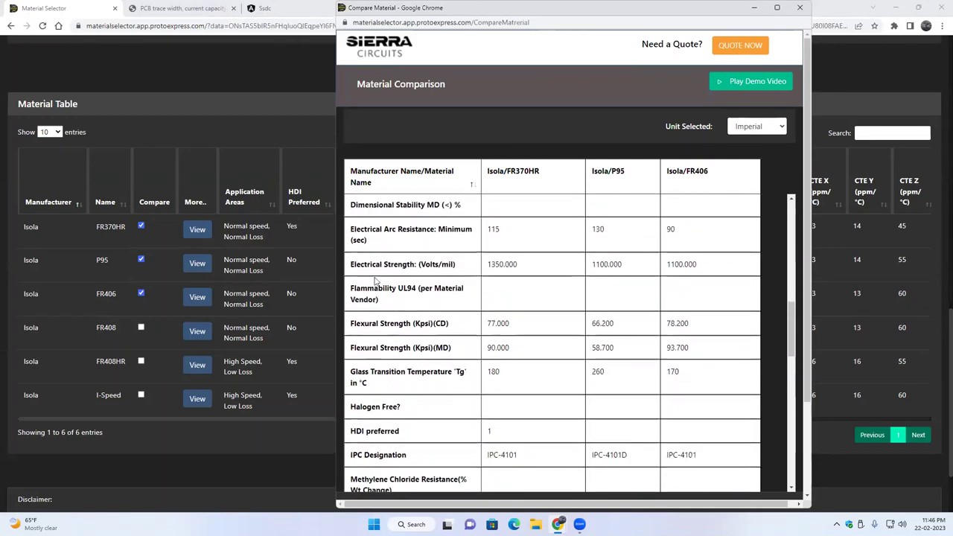
{"action": "scroll", "coordinate": [409, 416], "scroll_direction": "down", "scroll_amount": 2}
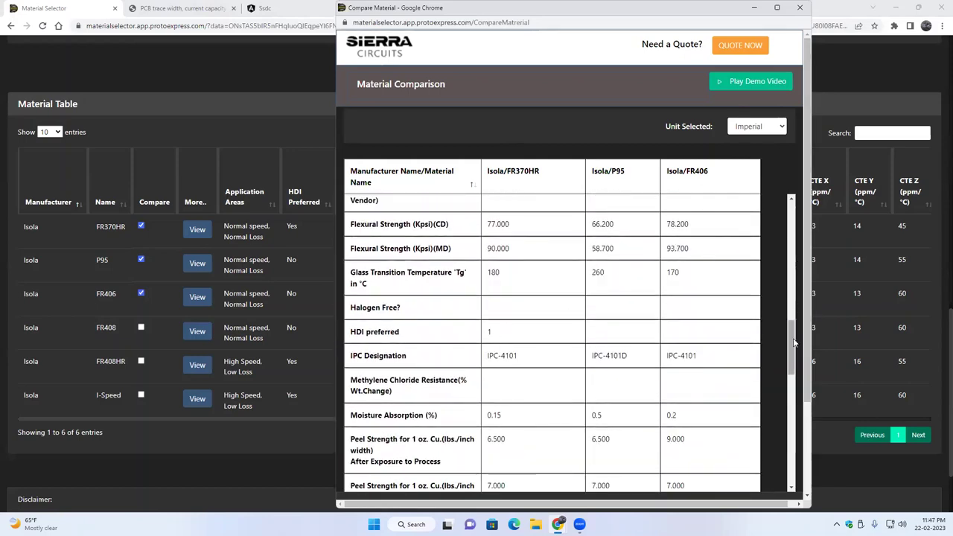
{"action": "left_click_drag", "start_coordinate": [792, 347], "coordinate": [647, 59]}
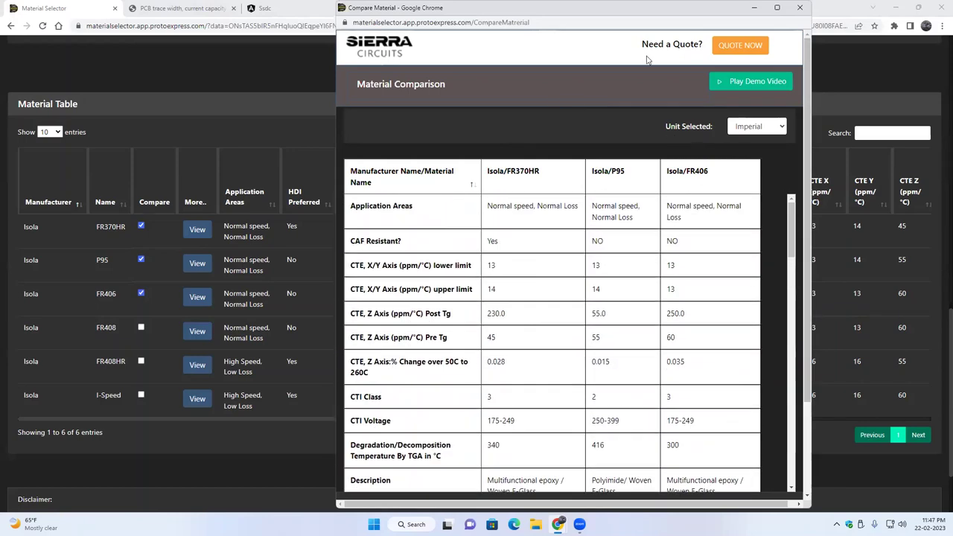
{"action": "left_click", "coordinate": [799, 7]}
{"action": "scroll", "coordinate": [729, 320], "scroll_direction": "up", "scroll_amount": 3}
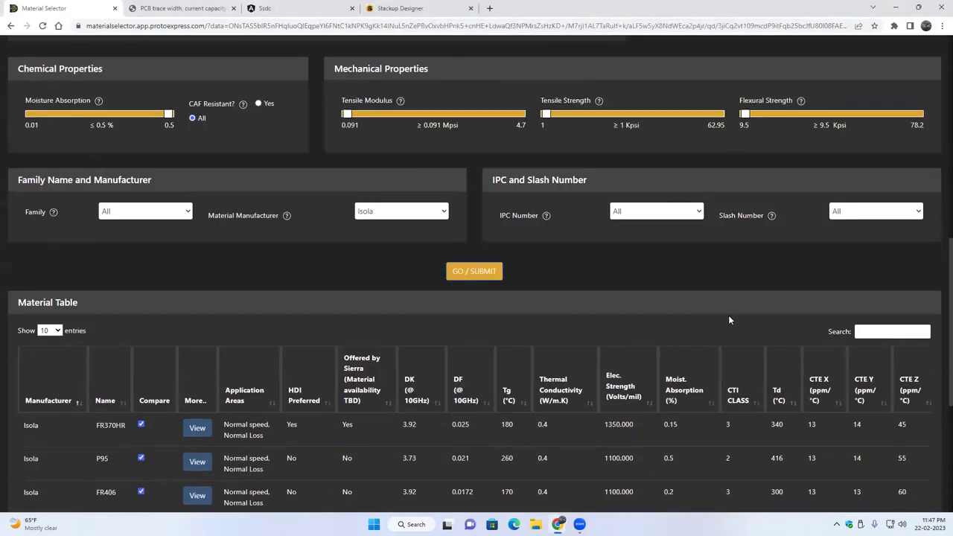
{"action": "scroll", "coordinate": [587, 276], "scroll_direction": "up", "scroll_amount": 10}
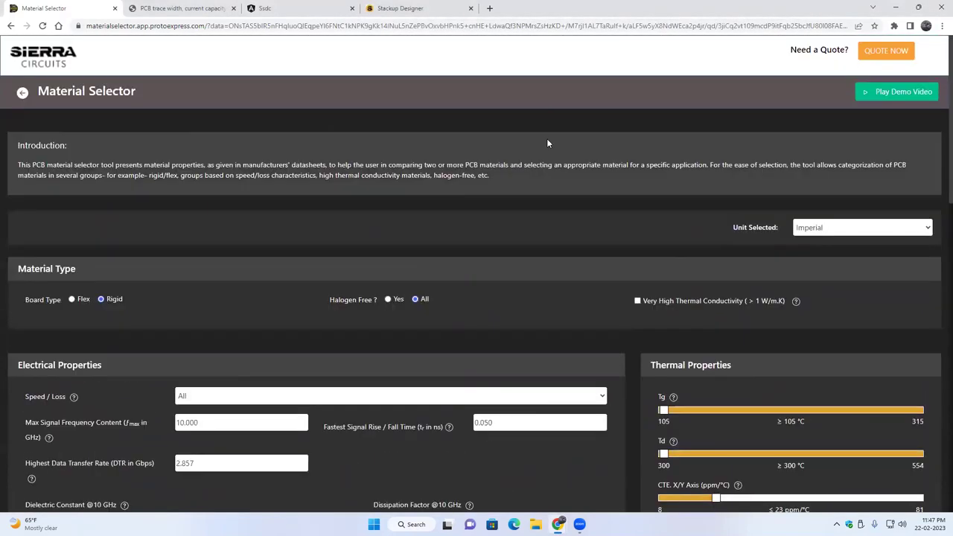